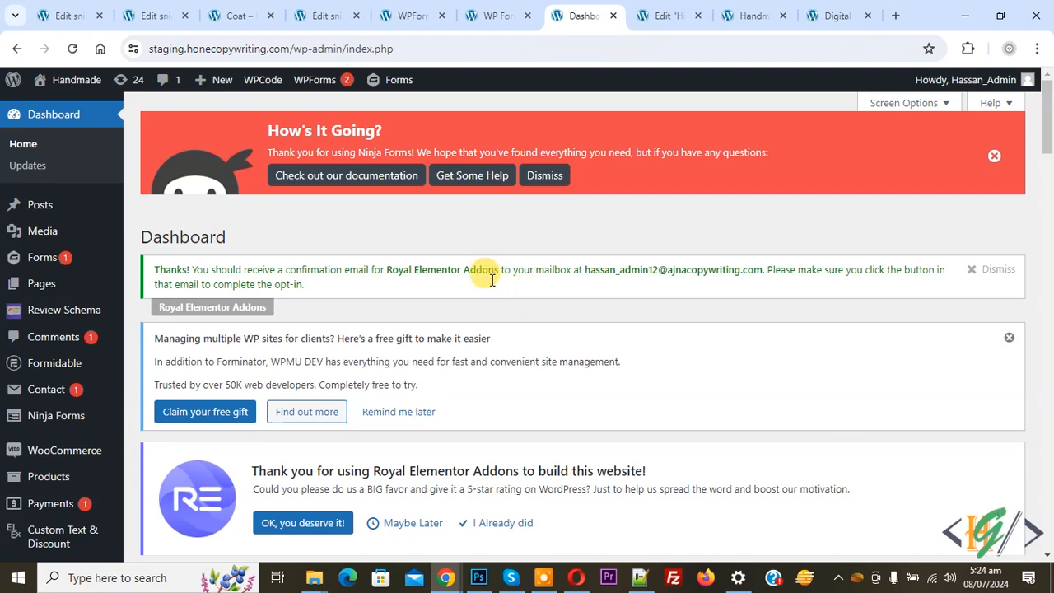
# - Search the WordPress plugin installer for "JetWidgets for Elementor and WooCommerce"
pyautogui.scroll(-5, 457, 207)
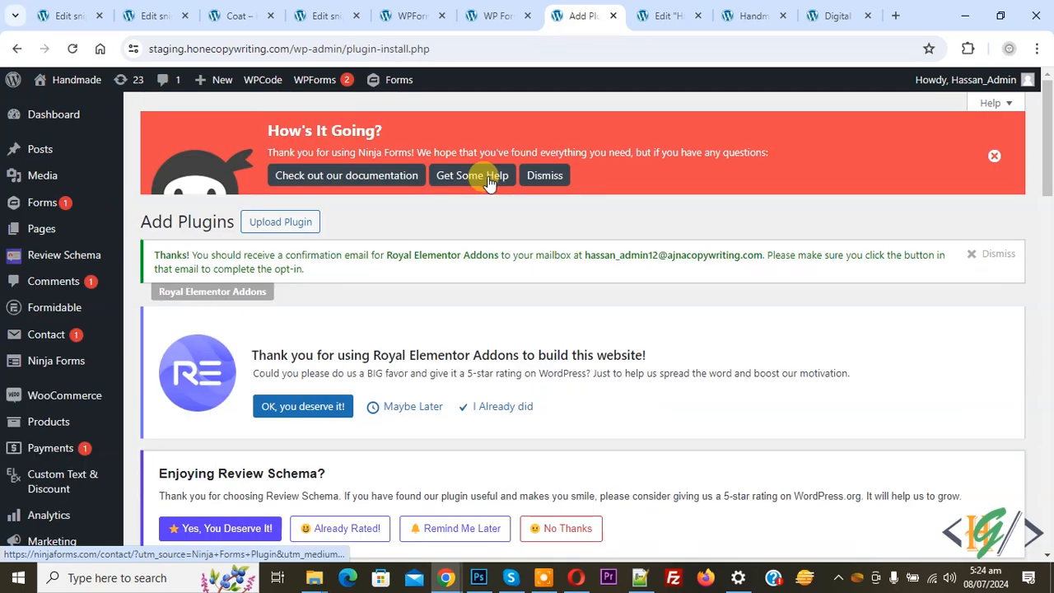
pyautogui.scroll(-4, 484, 176)
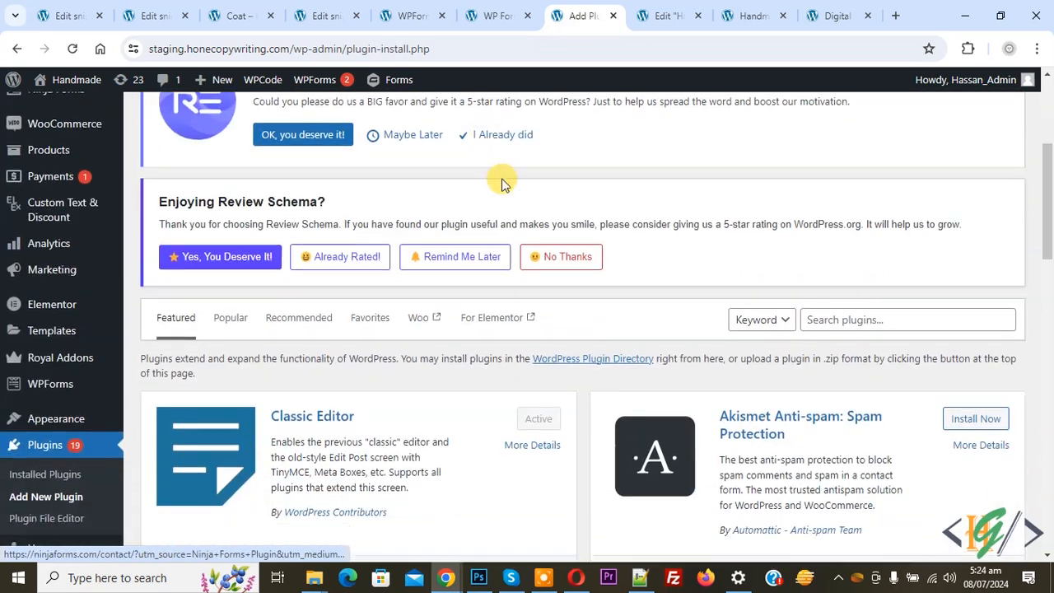
pyautogui.click(847, 285)
pyautogui.write('JetWidgets for Elementor and WooCommerce')
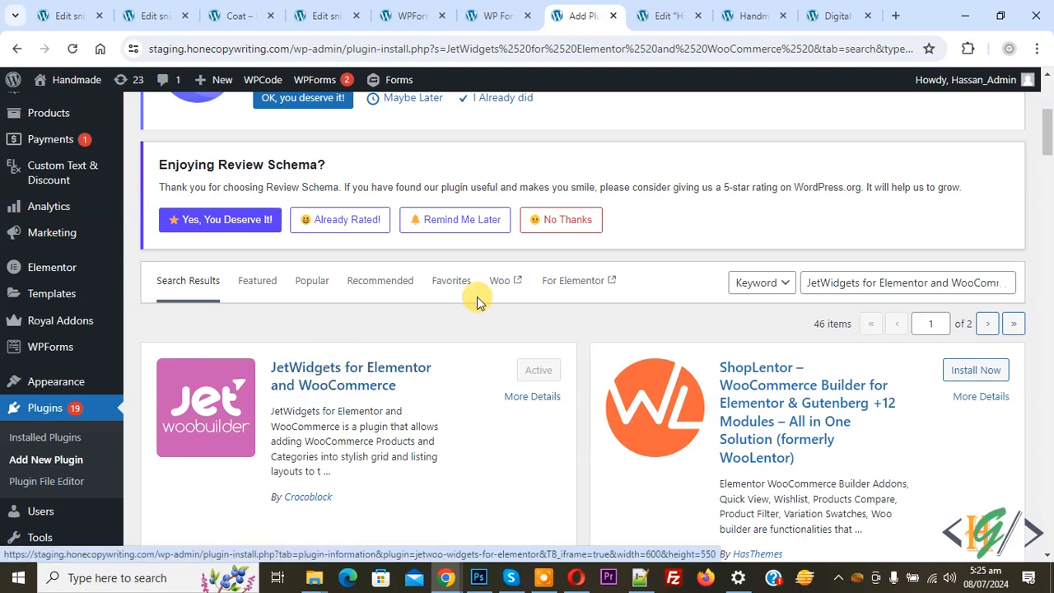
# - In the page's Elementor editor, search the widgets for "woo pro" and place a Woo Products Grid between the category carousel and the cart table
pyautogui.click(665, 15)
pyautogui.click(70, 50)
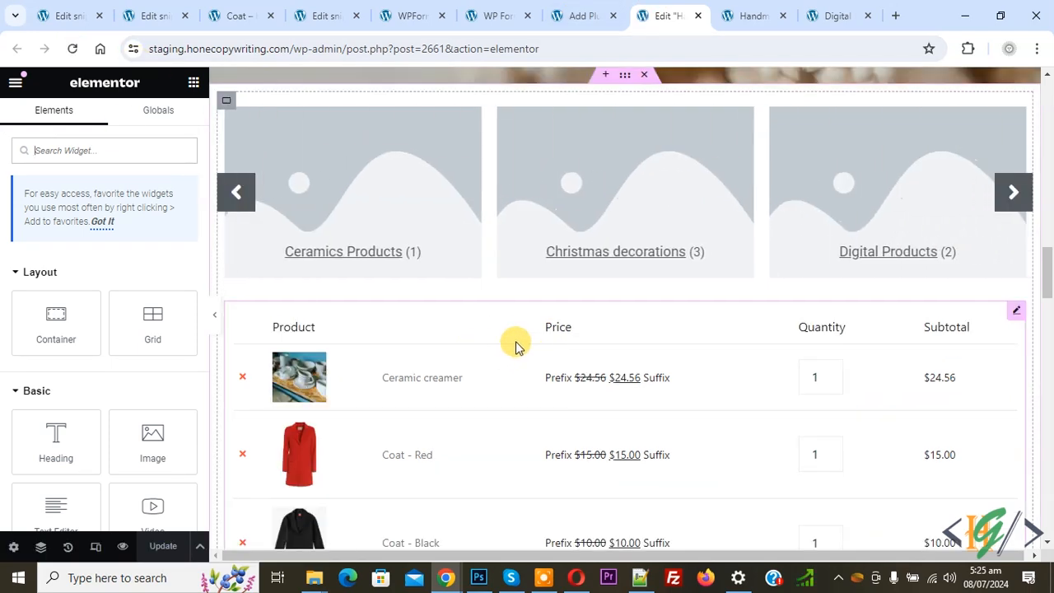
pyautogui.click(77, 159)
pyautogui.write('woo pro')
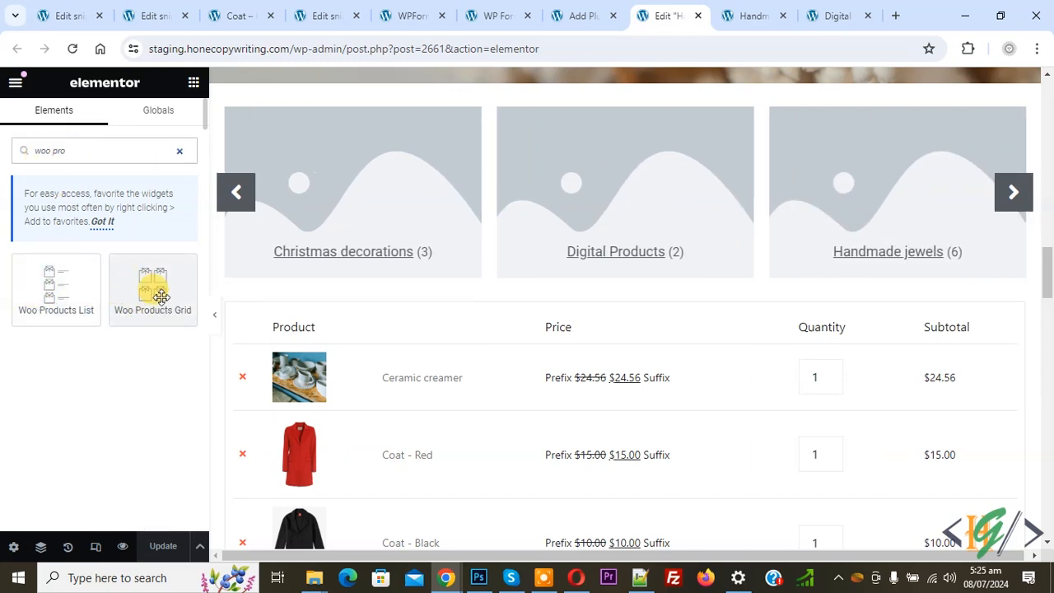
pyautogui.moveTo(162, 291); pyautogui.dragTo(522, 268)
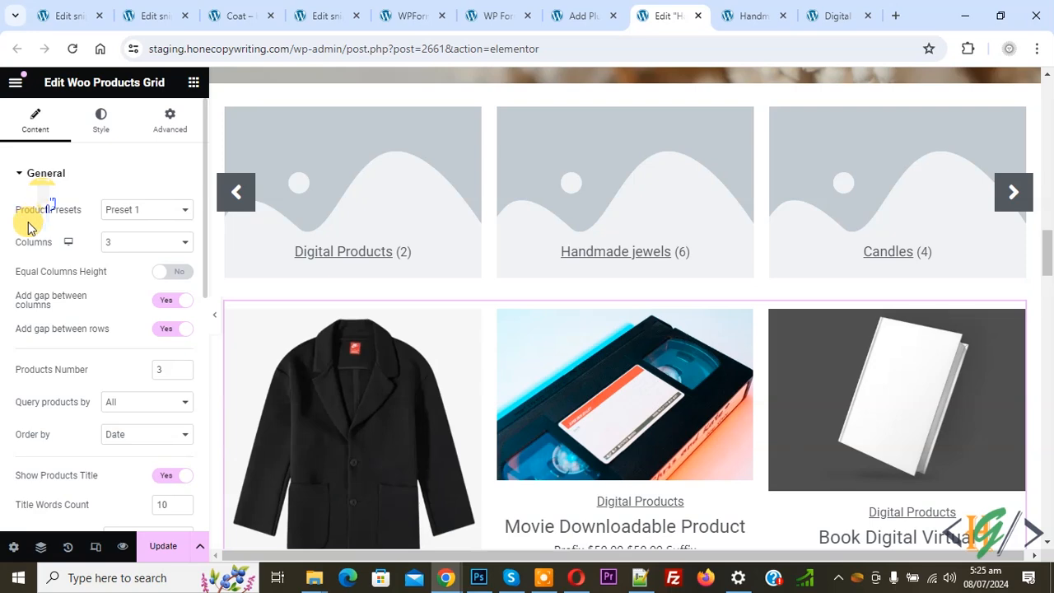
# - Try Preset 3 and Preset 4 as the product preset of the Woo Products Grid
pyautogui.click(134, 211)
pyautogui.click(137, 252)
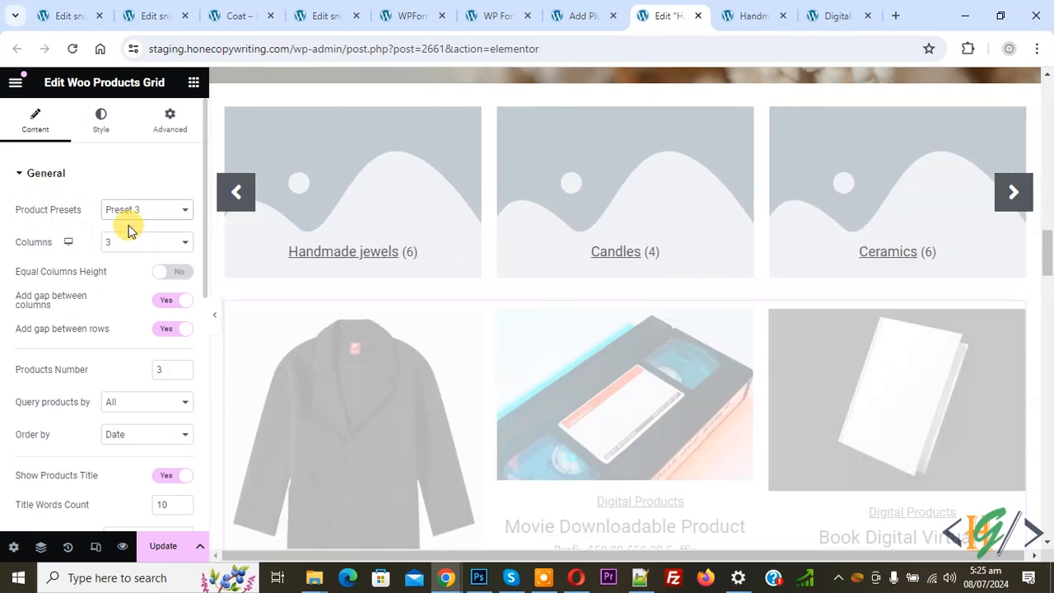
pyautogui.scroll(-2, 654, 349)
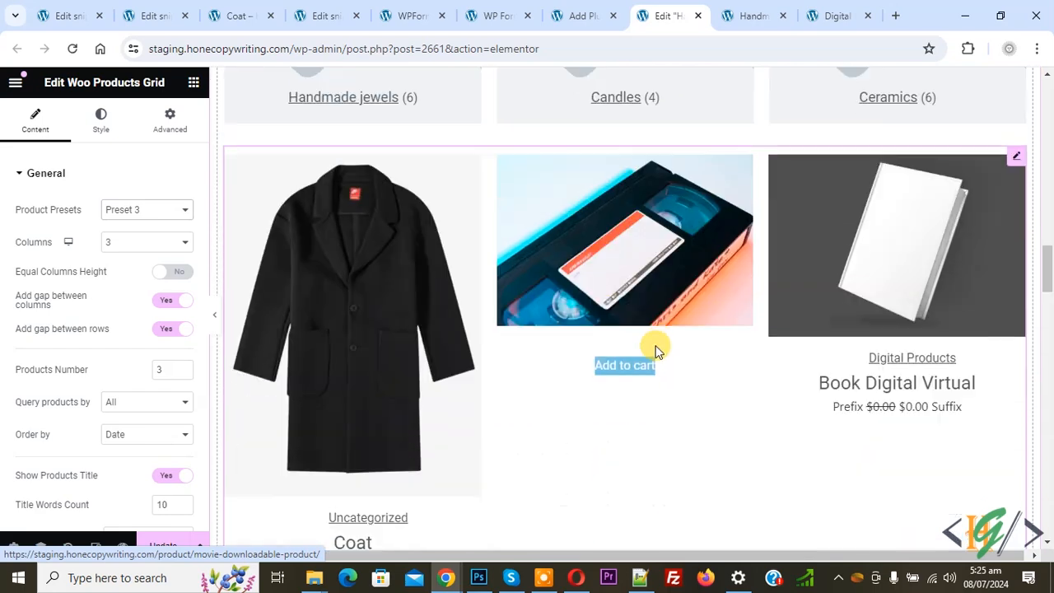
pyautogui.click(130, 210)
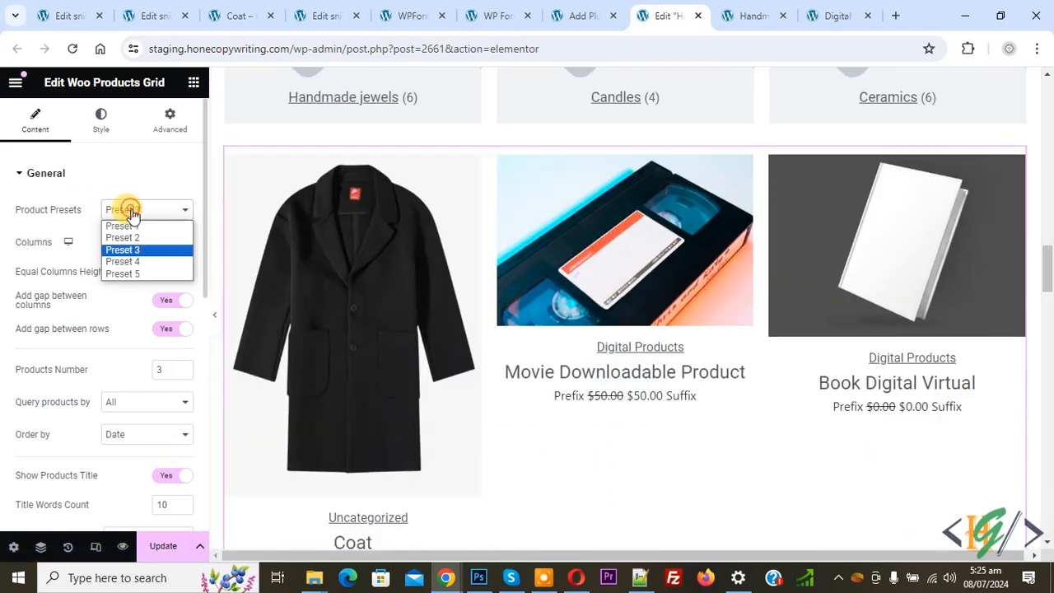
pyautogui.click(144, 262)
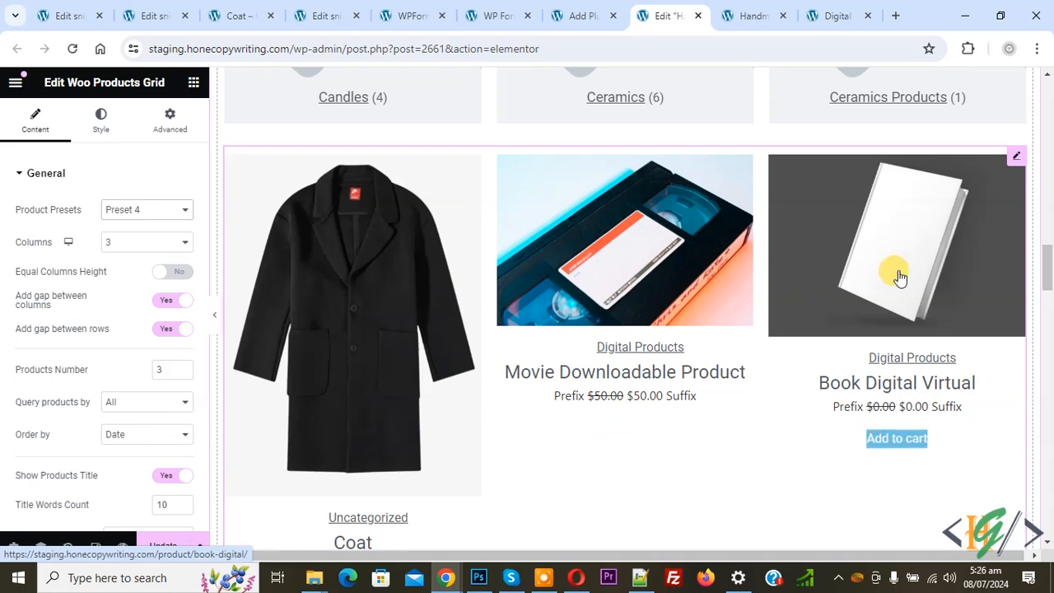
# - Set the product grid to Preset 2 with 4 columns
pyautogui.click(147, 213)
pyautogui.click(146, 238)
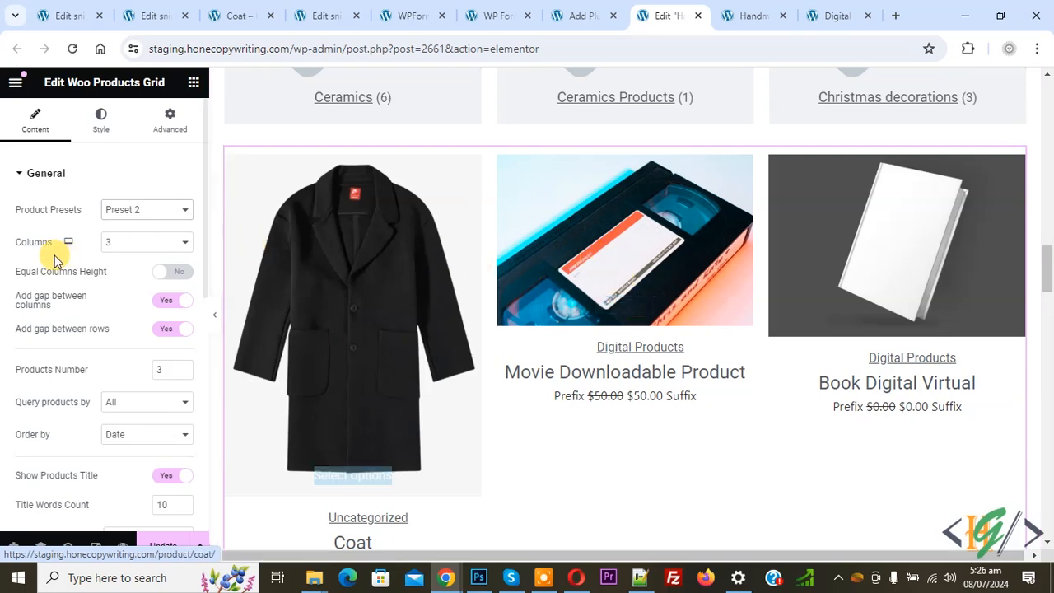
pyautogui.click(128, 242)
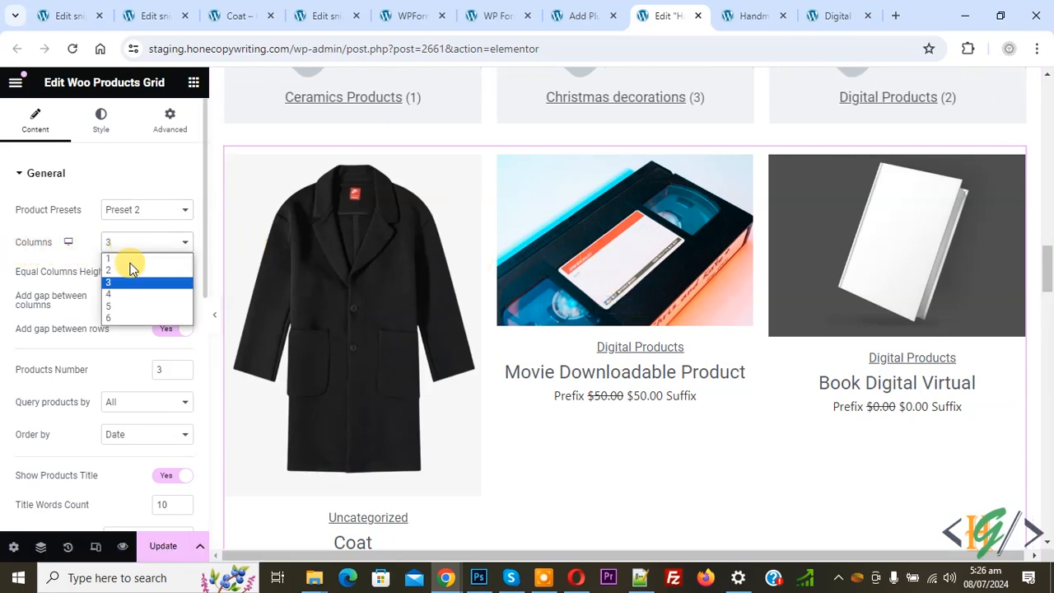
pyautogui.click(123, 293)
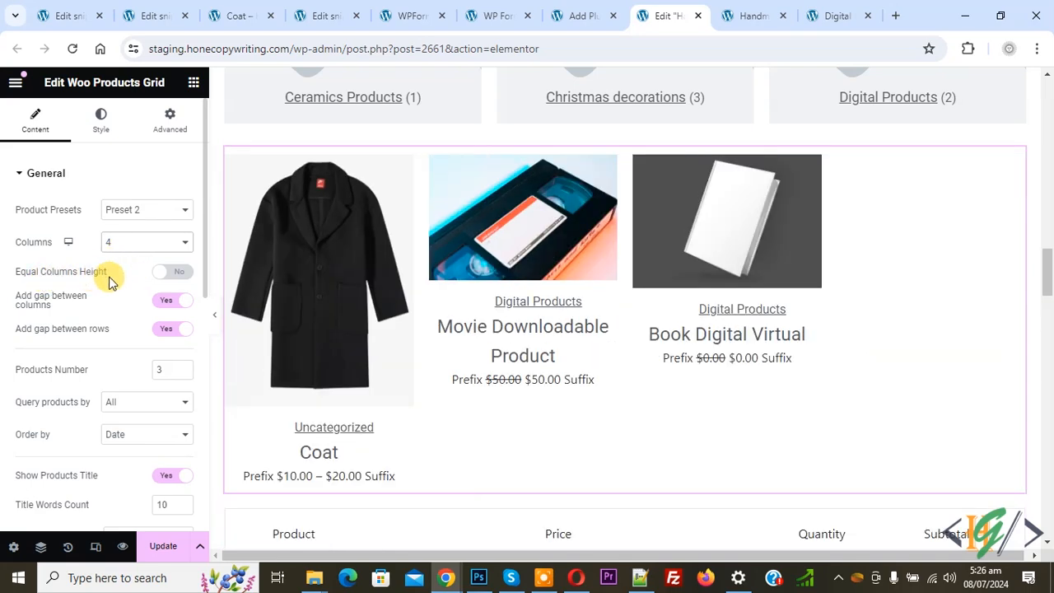
# - Enable equal columns height and set the grid's number of products to 4
pyautogui.click(169, 279)
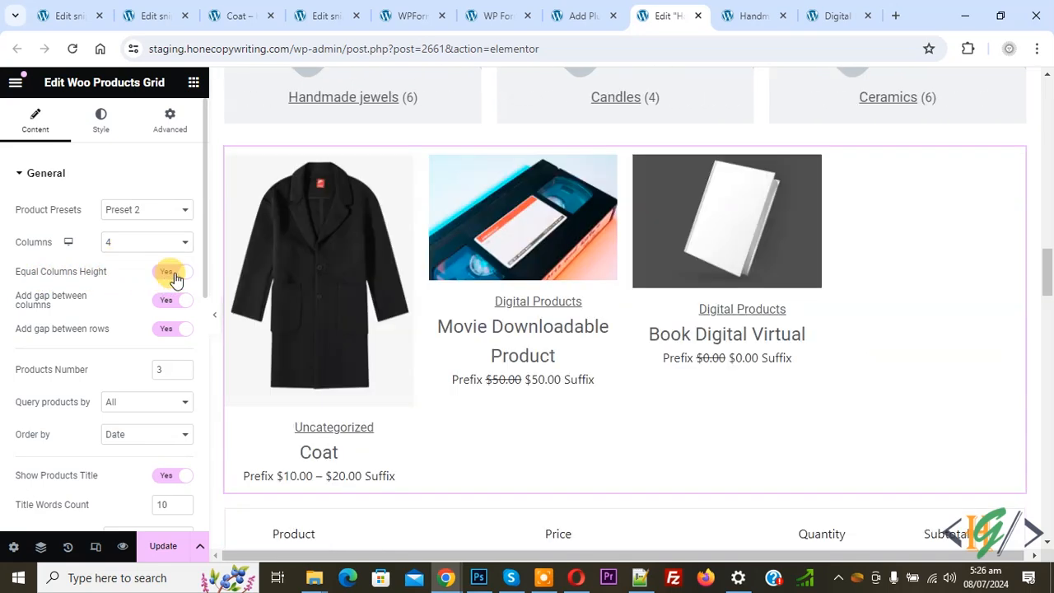
pyautogui.doubleClick(159, 368)
pyautogui.write('4')
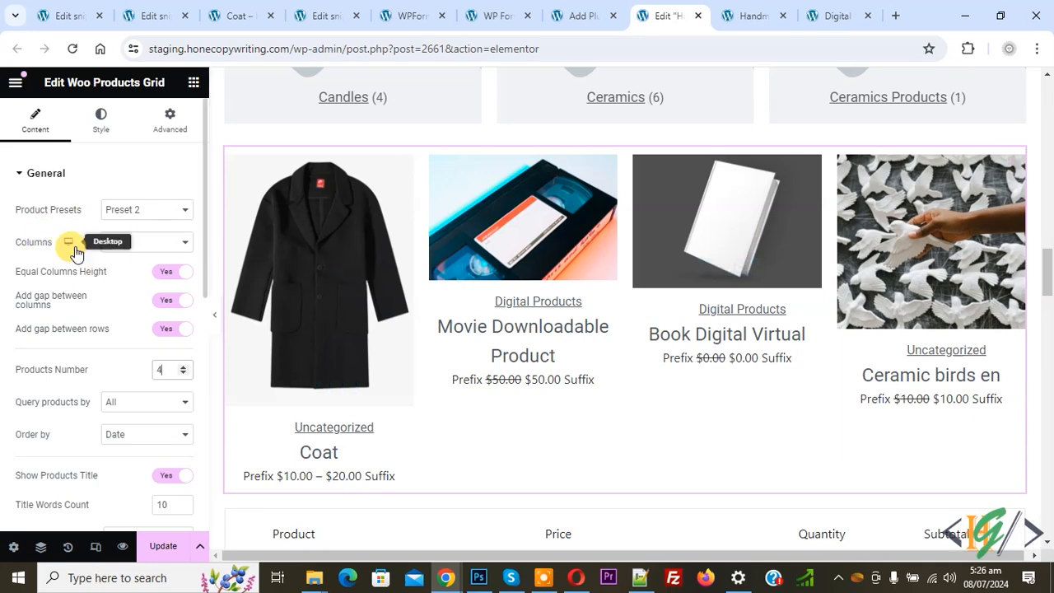
pyautogui.scroll(-1, 47, 290)
pyautogui.click(119, 328)
pyautogui.click(124, 341)
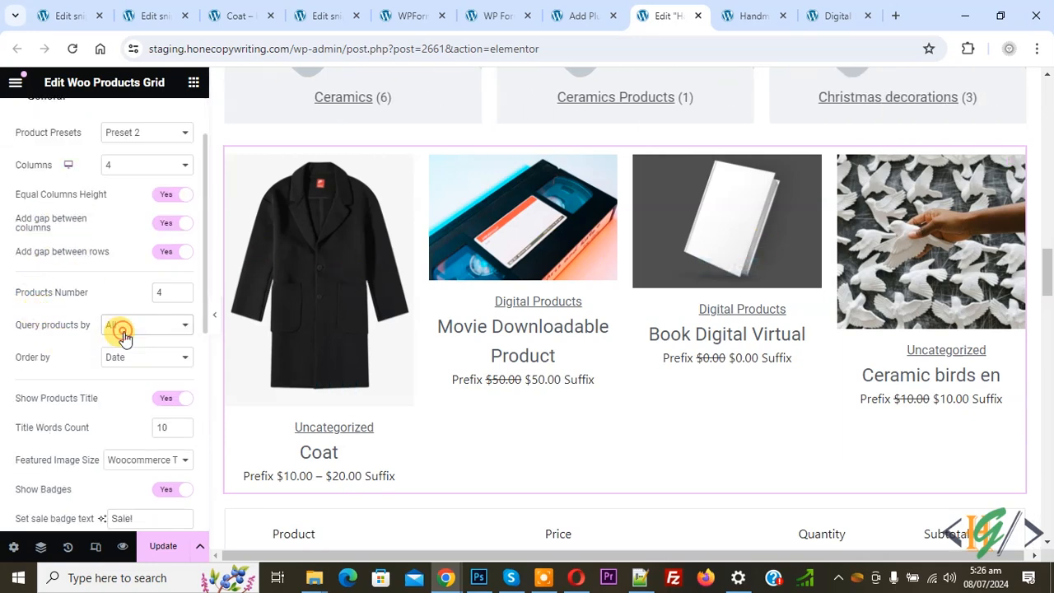
pyautogui.click(140, 362)
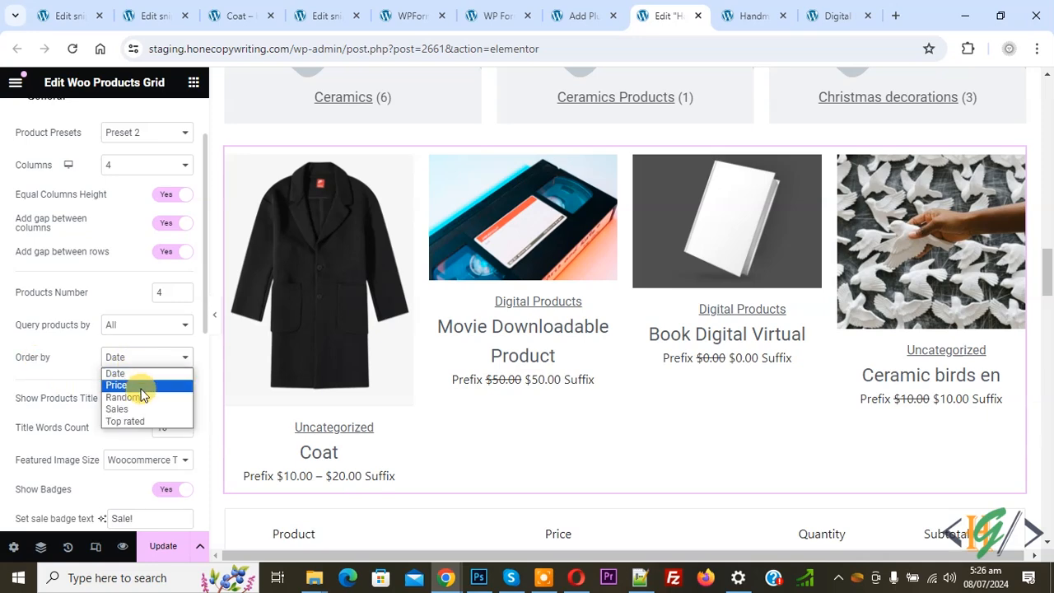
pyautogui.click(4, 336)
# - Try a title words count of 1 for the product titles, and restore the count to 10
pyautogui.scroll(-1, 54, 291)
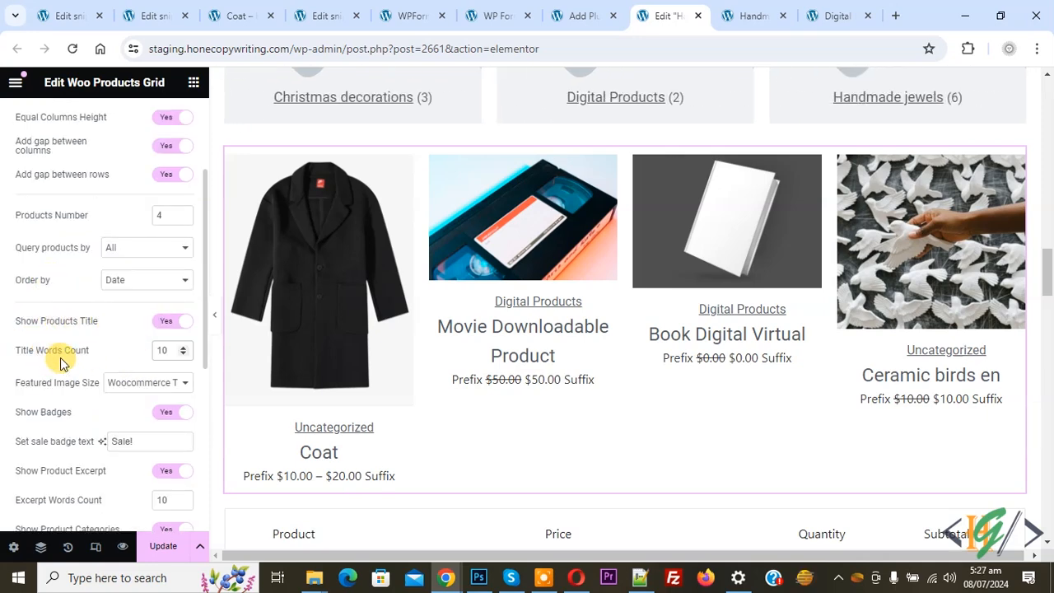
pyautogui.press('BackSpace')
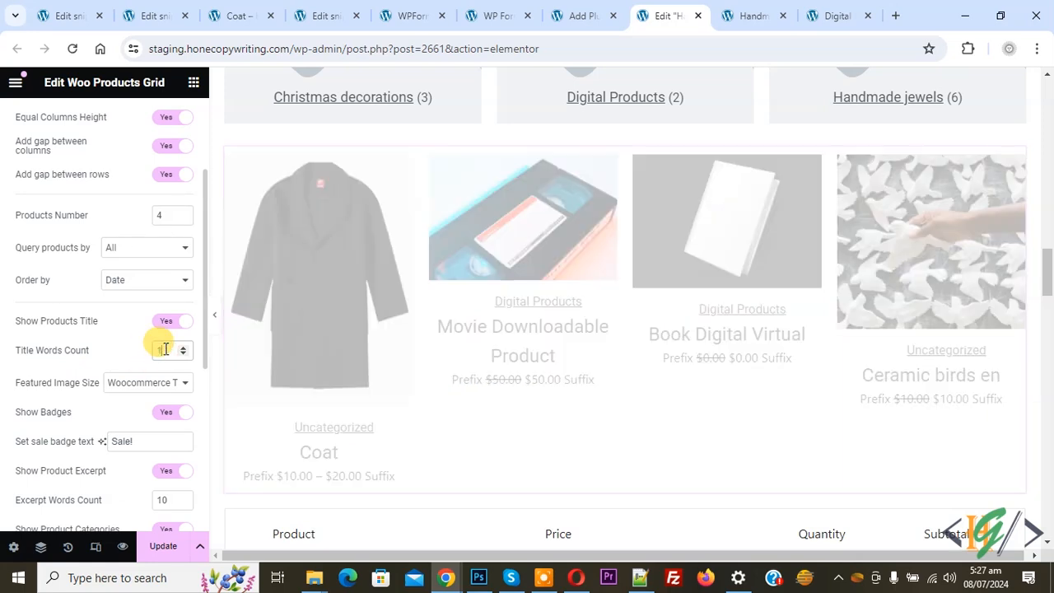
pyautogui.write('1')
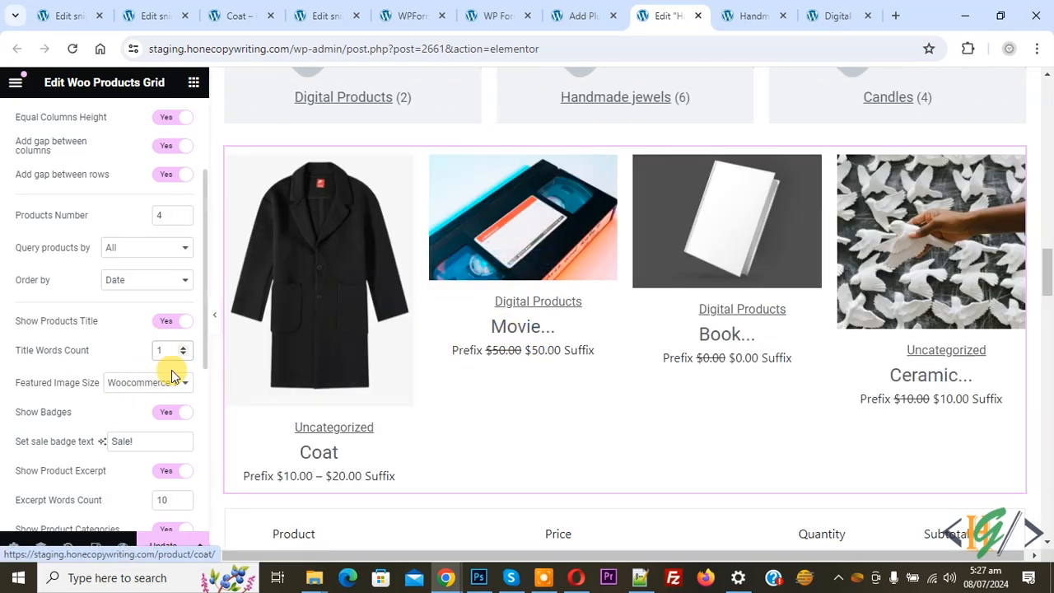
pyautogui.press('BackSpace')
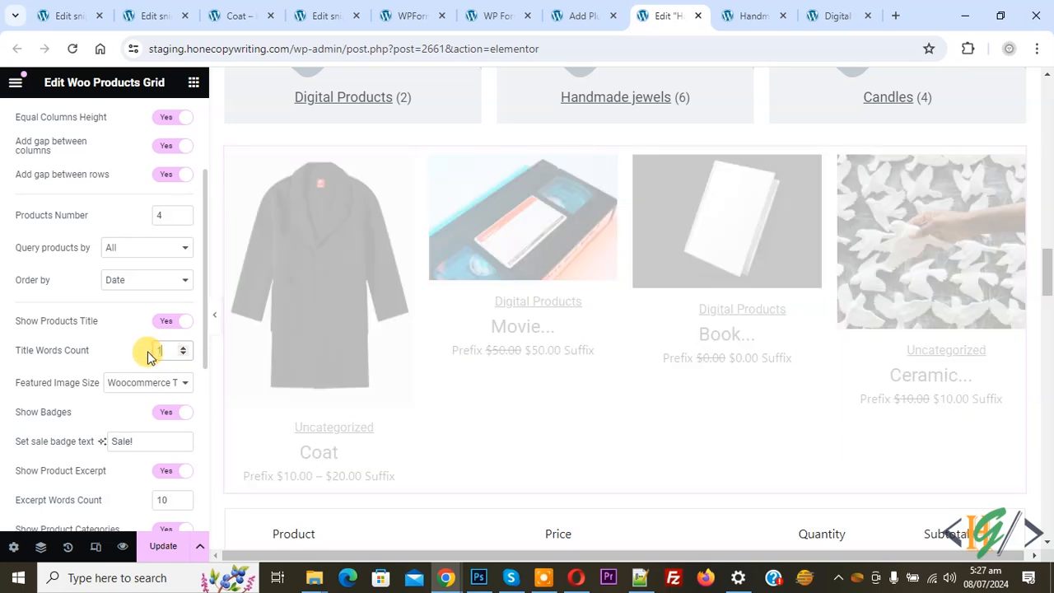
pyautogui.click(123, 383)
pyautogui.click(132, 383)
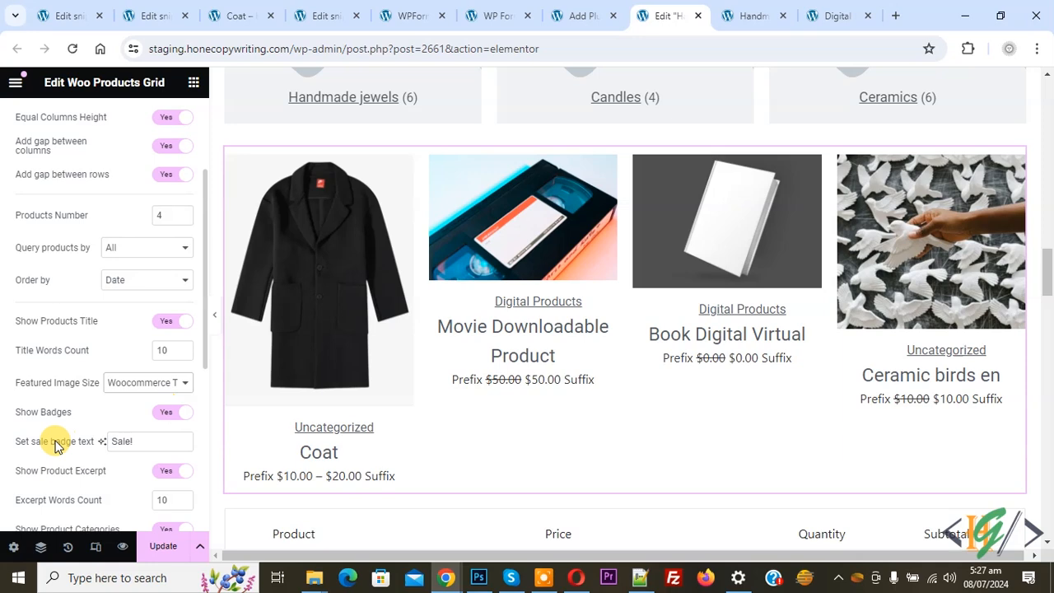
# - Enable the carousel for the Woo Products Grid
pyautogui.scroll(-3, 49, 447)
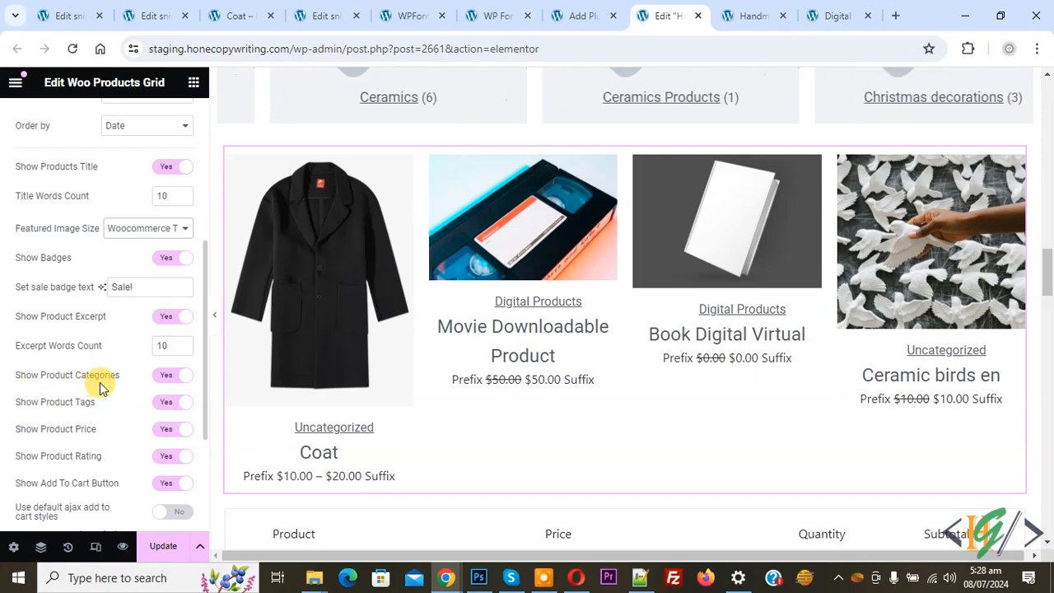
pyautogui.scroll(-4, 97, 389)
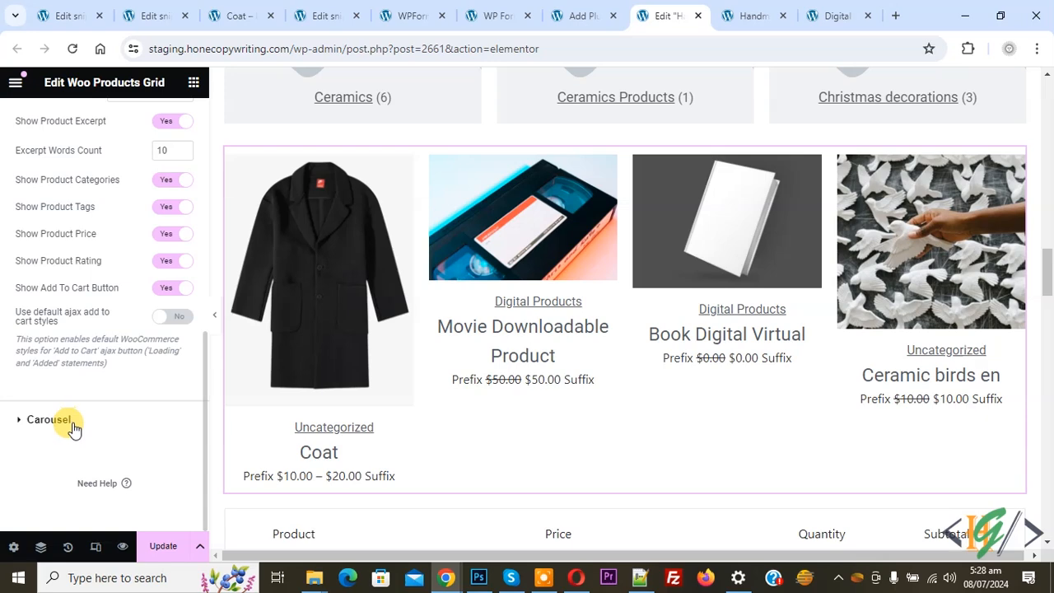
pyautogui.click(49, 420)
pyautogui.click(178, 247)
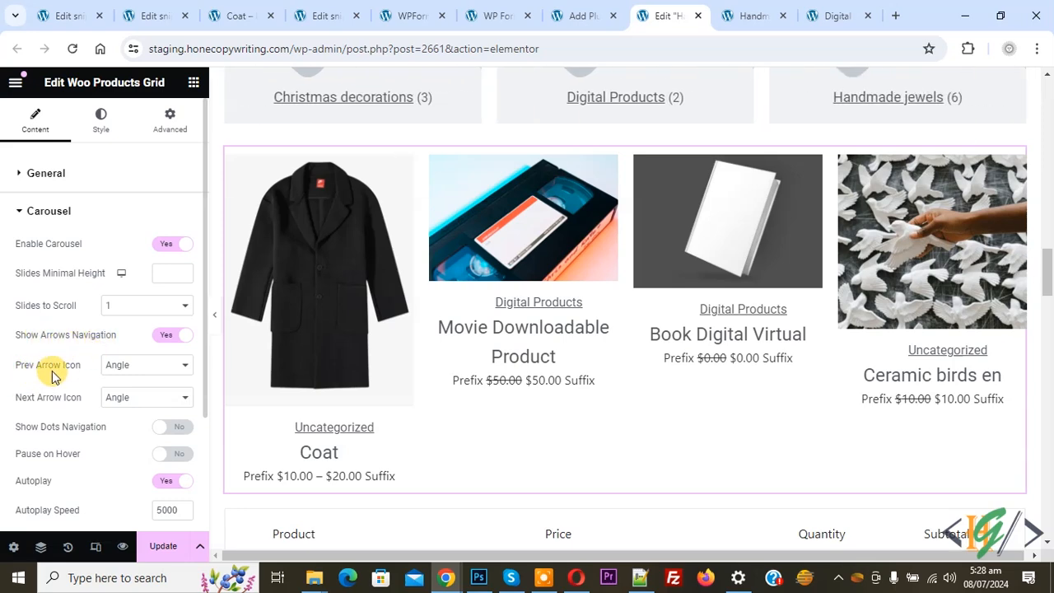
pyautogui.scroll(-1, 52, 371)
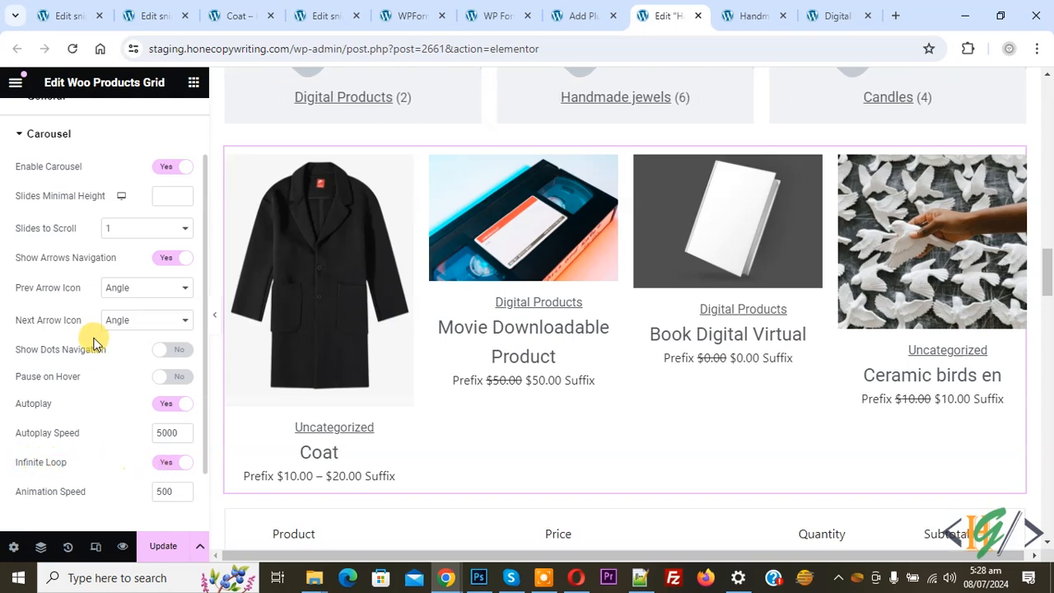
# - Set the grid's number of products to 7 in the general settings
pyautogui.scroll(1, 73, 258)
pyautogui.click(46, 173)
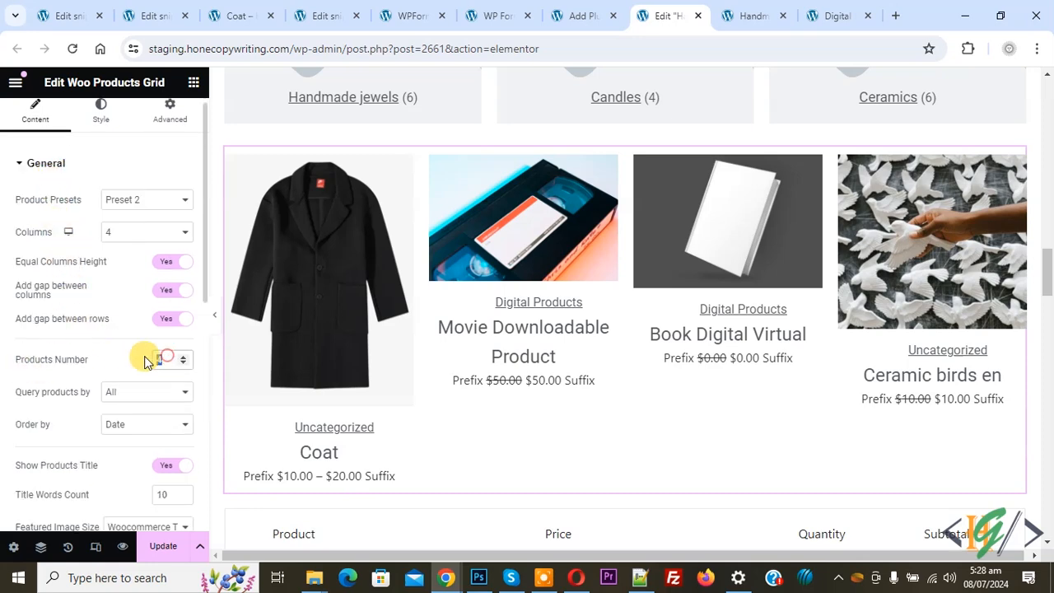
pyautogui.write('7')
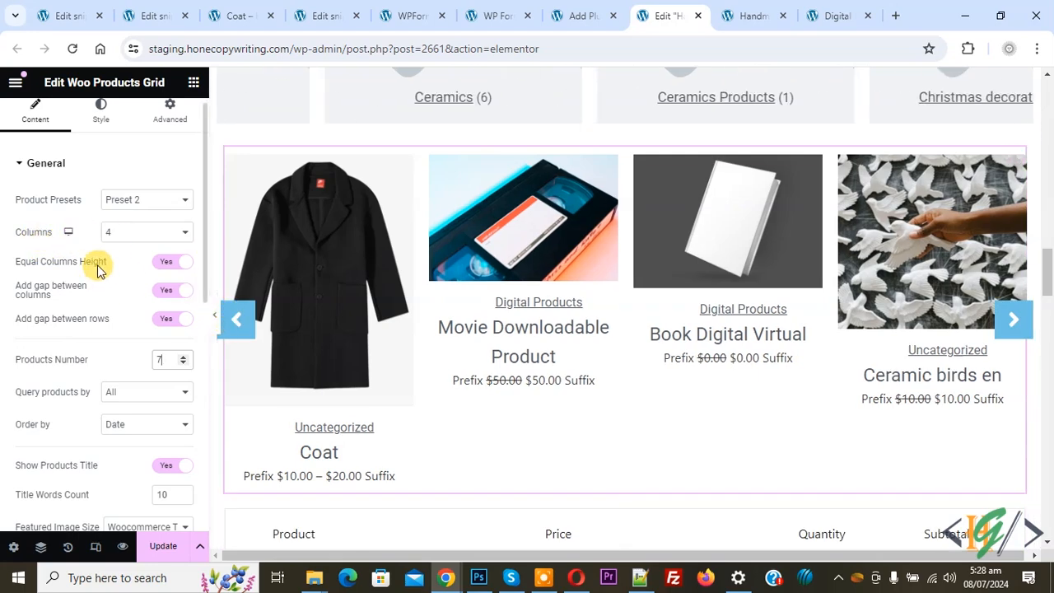
# - Try dots navigation on the product carousel, and switch it off again
pyautogui.scroll(-1, 57, 271)
pyautogui.scroll(-5, 47, 272)
pyautogui.click(48, 420)
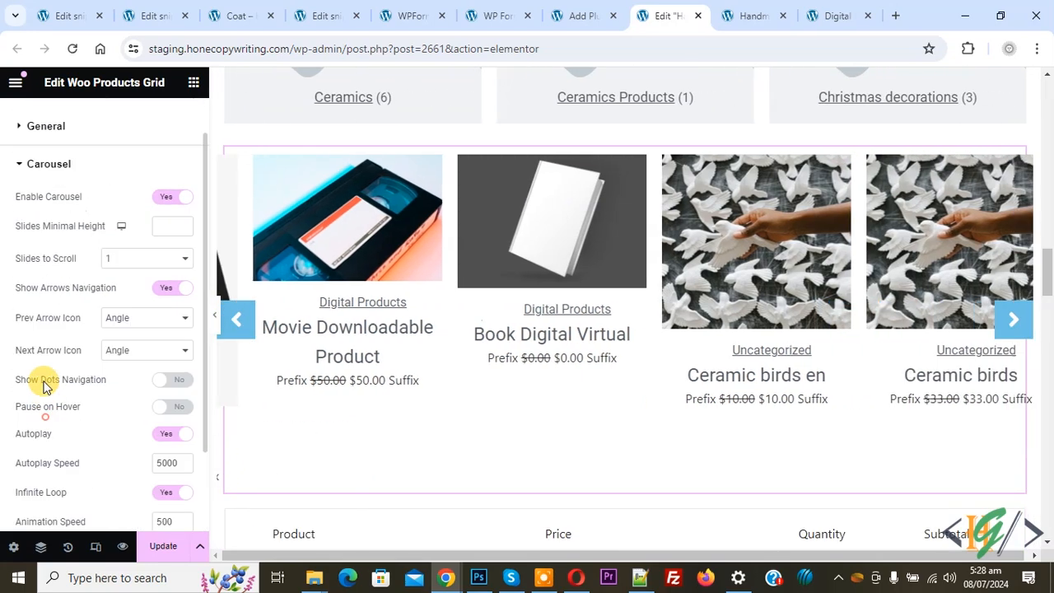
pyautogui.scroll(-2, 63, 271)
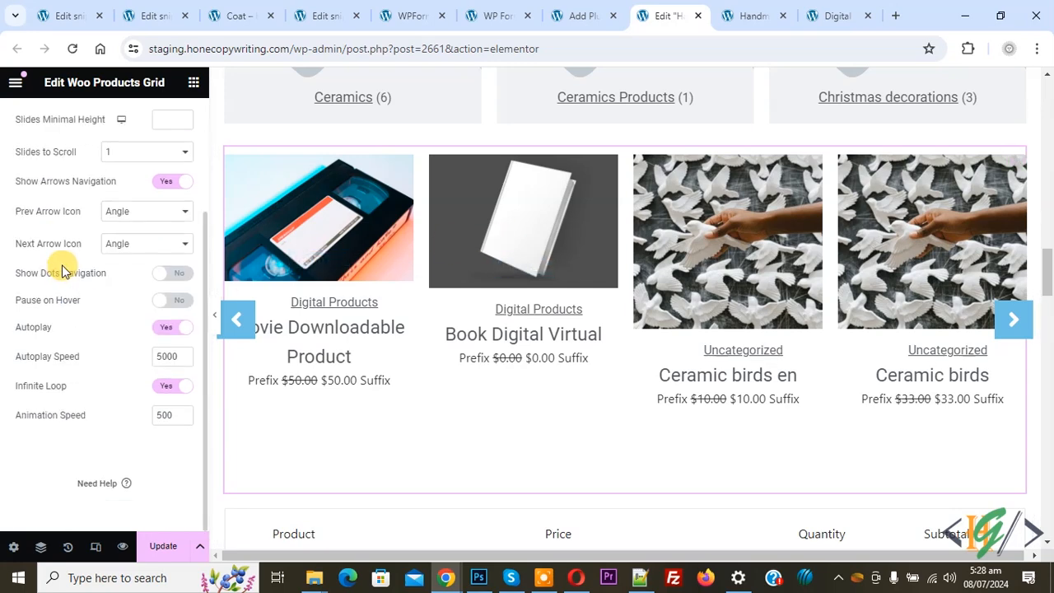
pyautogui.click(124, 212)
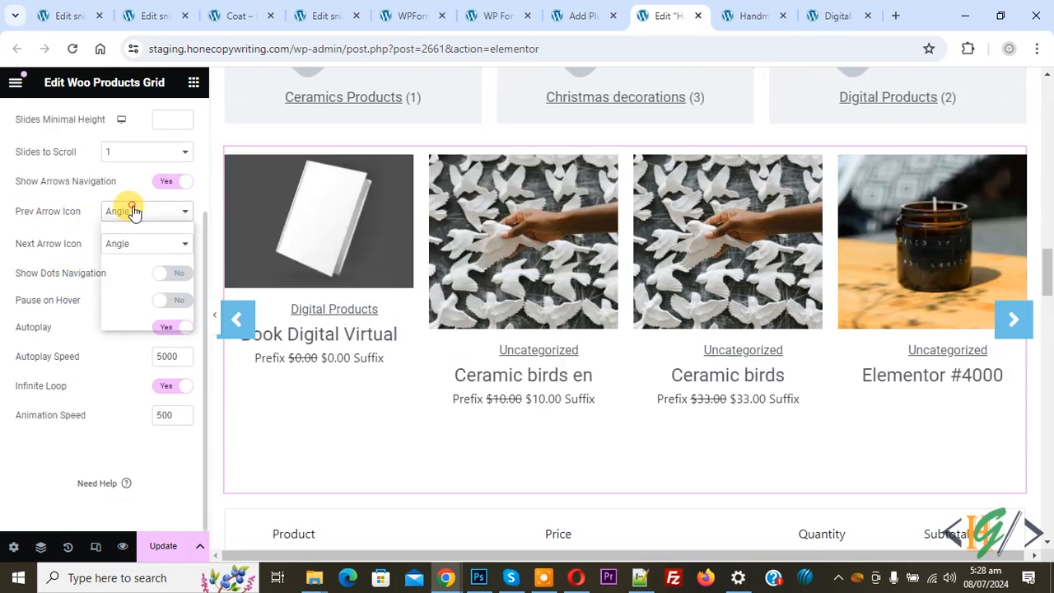
pyautogui.click(50, 229)
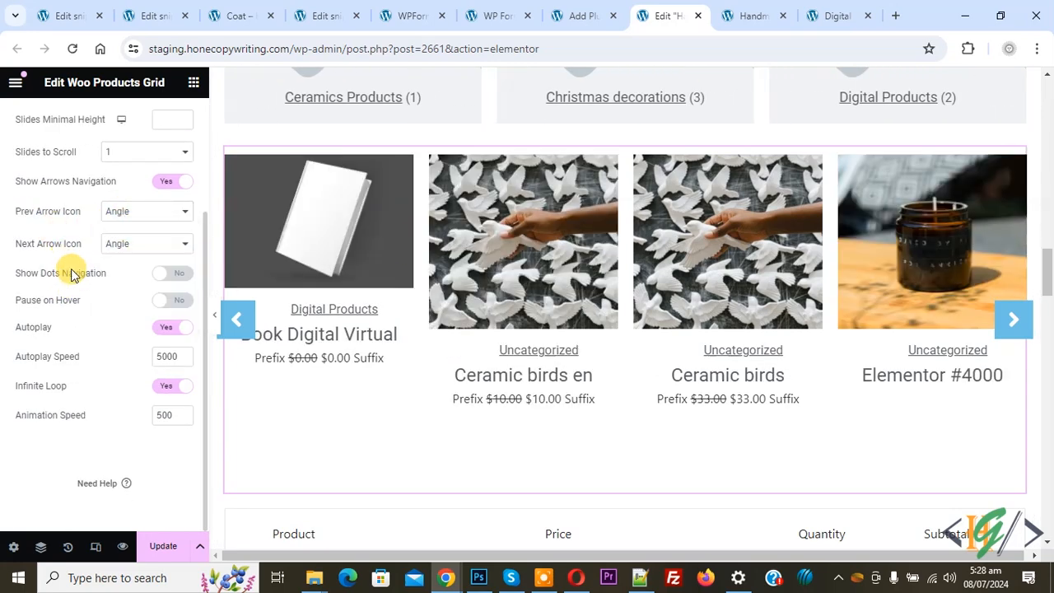
pyautogui.click(164, 277)
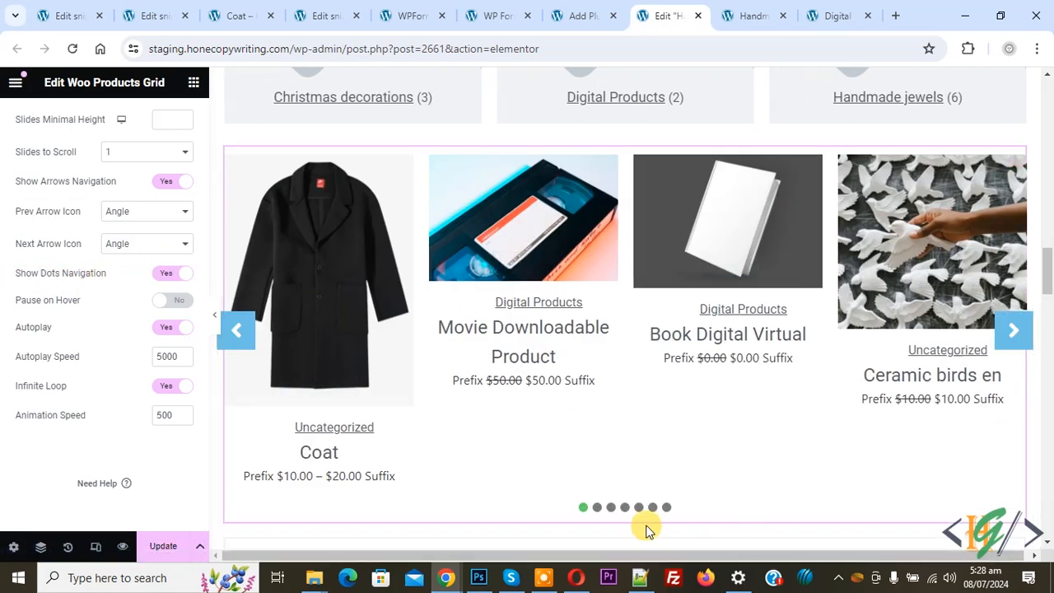
pyautogui.click(166, 275)
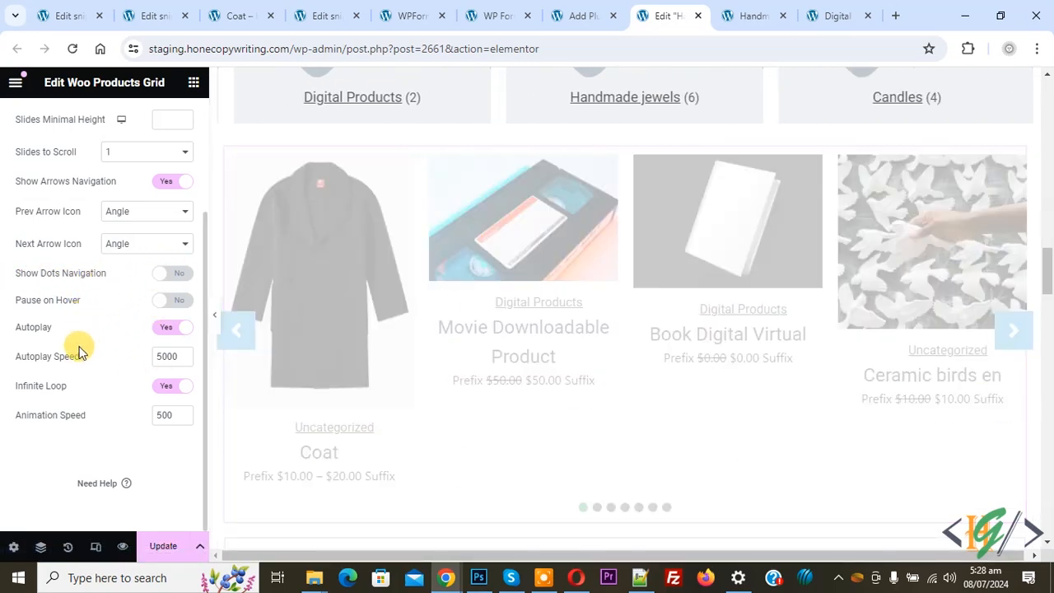
# - Set the product button's padding to 10 px on all sides in the Woo Products Grid's style settings
pyautogui.scroll(2, 80, 351)
pyautogui.click(87, 126)
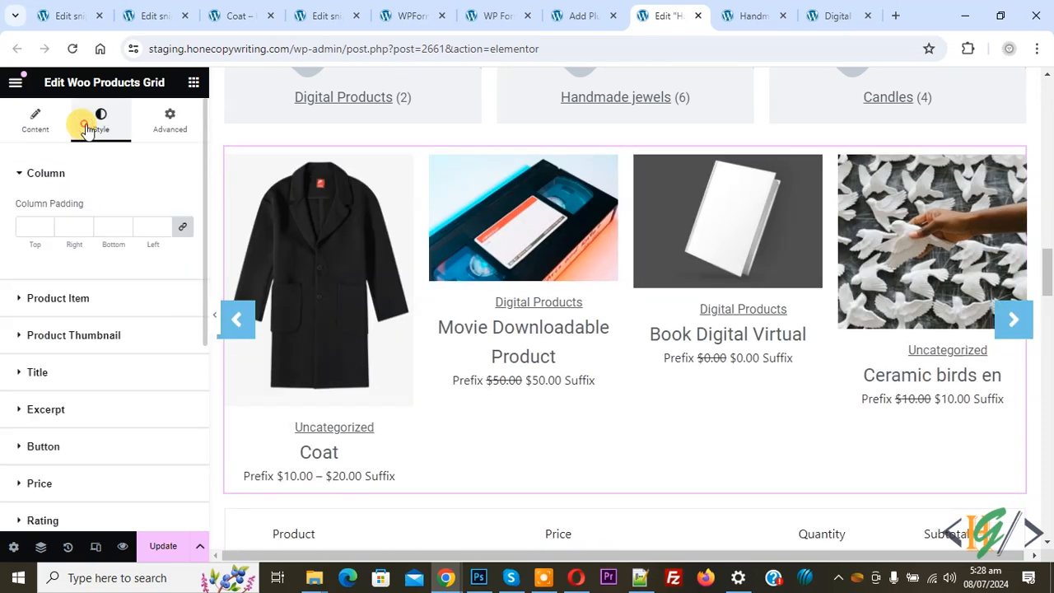
pyautogui.click(78, 305)
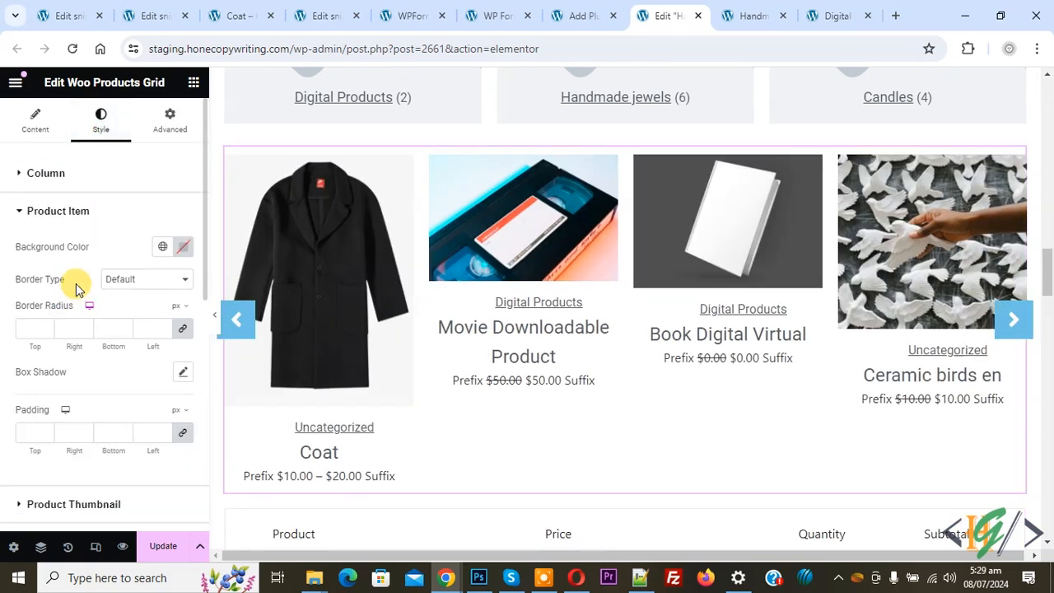
pyautogui.scroll(-3, 38, 272)
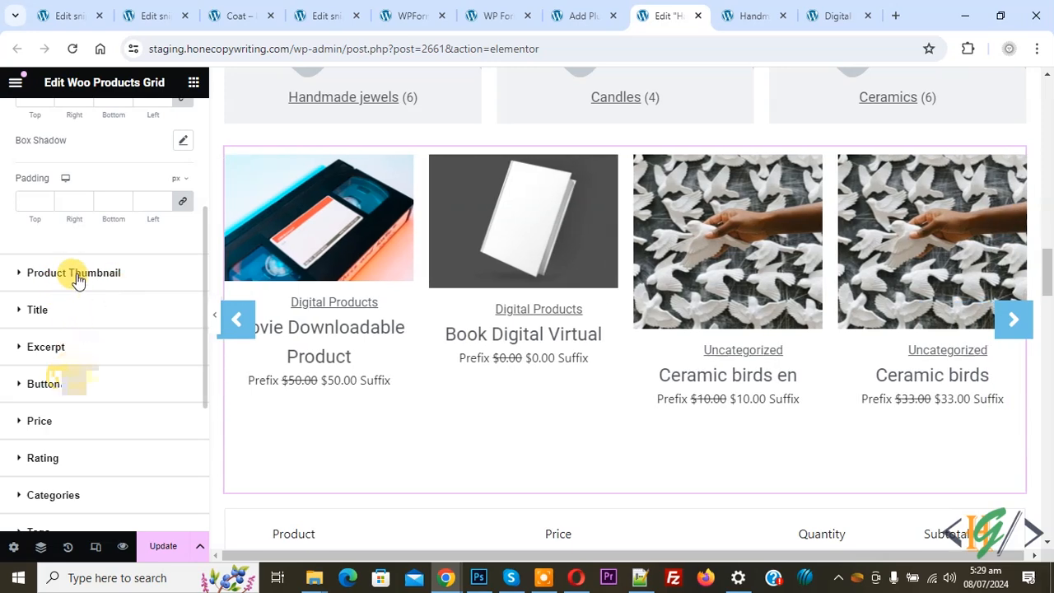
pyautogui.scroll(-1, 78, 278)
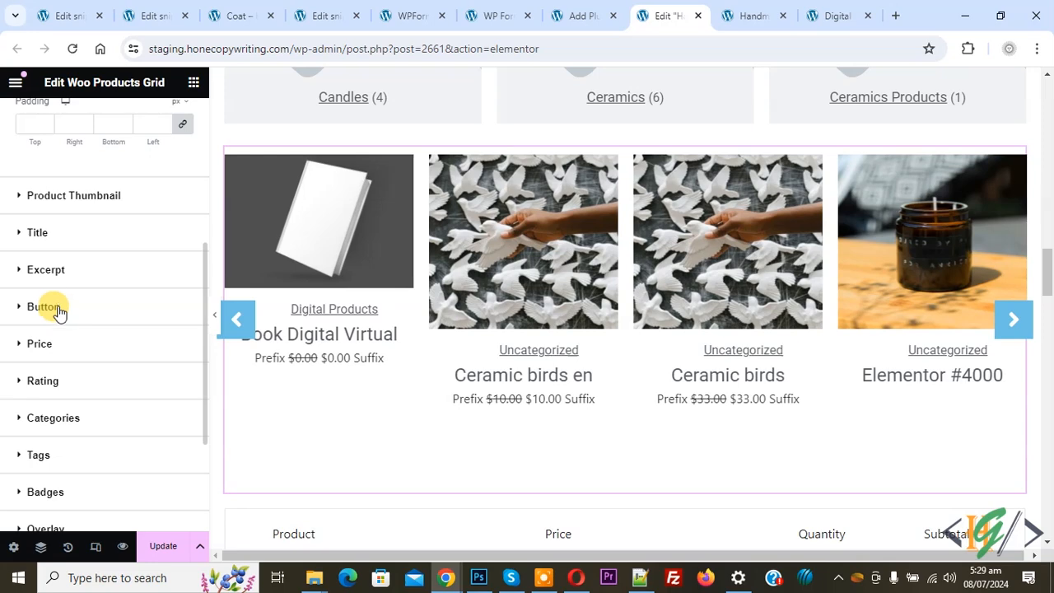
pyautogui.click(52, 312)
pyautogui.moveTo(511, 317)
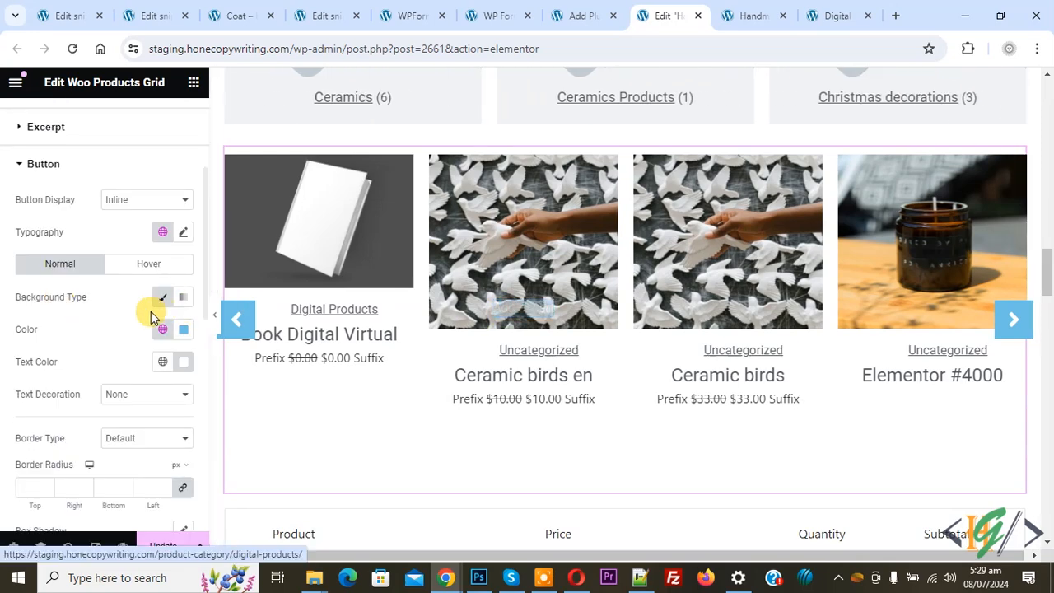
pyautogui.scroll(-5, 122, 311)
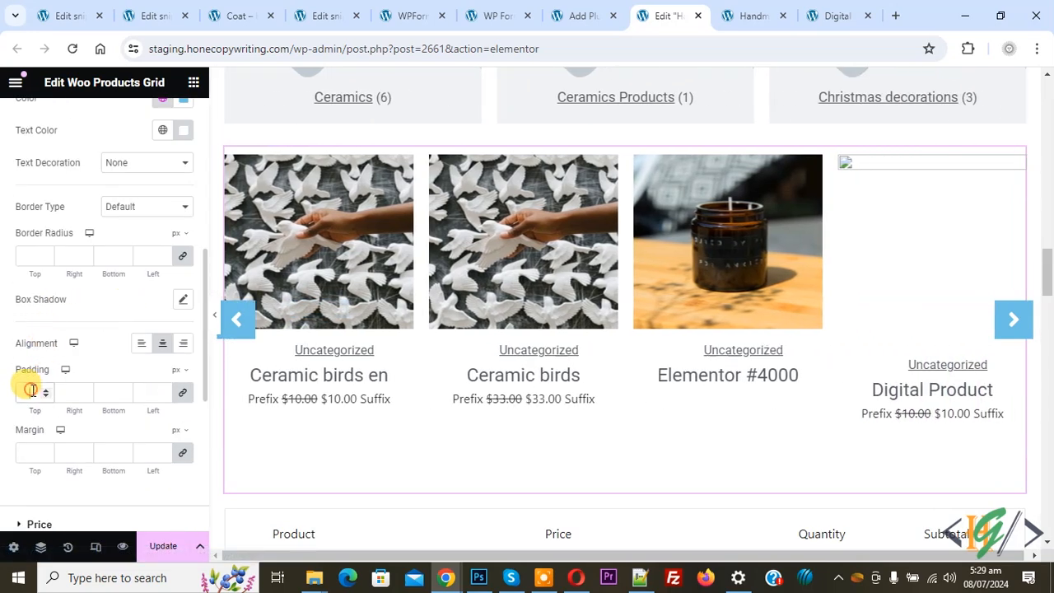
pyautogui.write('0')
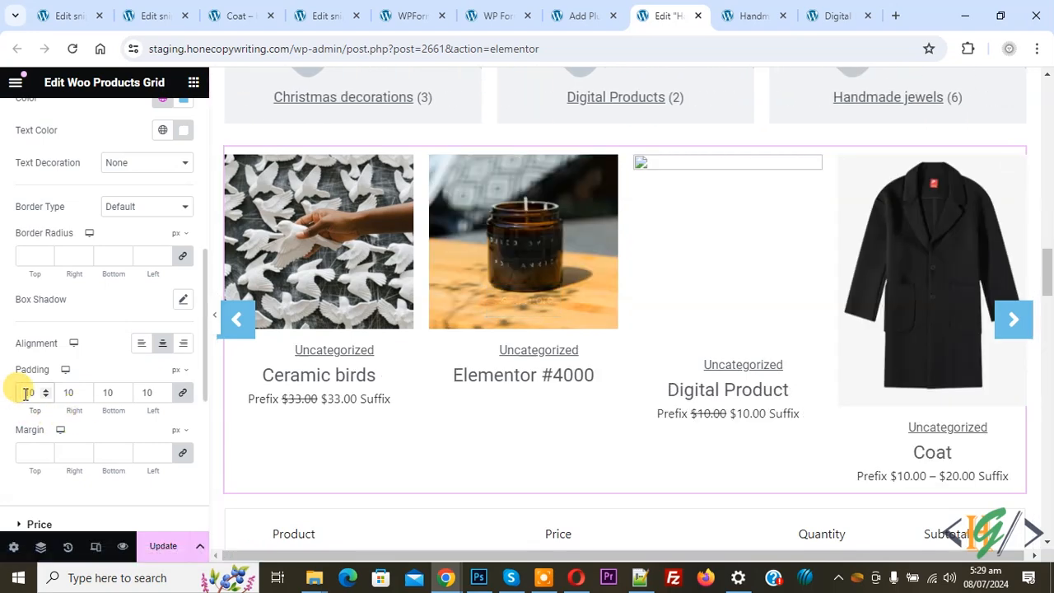
# - Set the product button's normal-state background color to red, #FF0000
pyautogui.scroll(1, 66, 233)
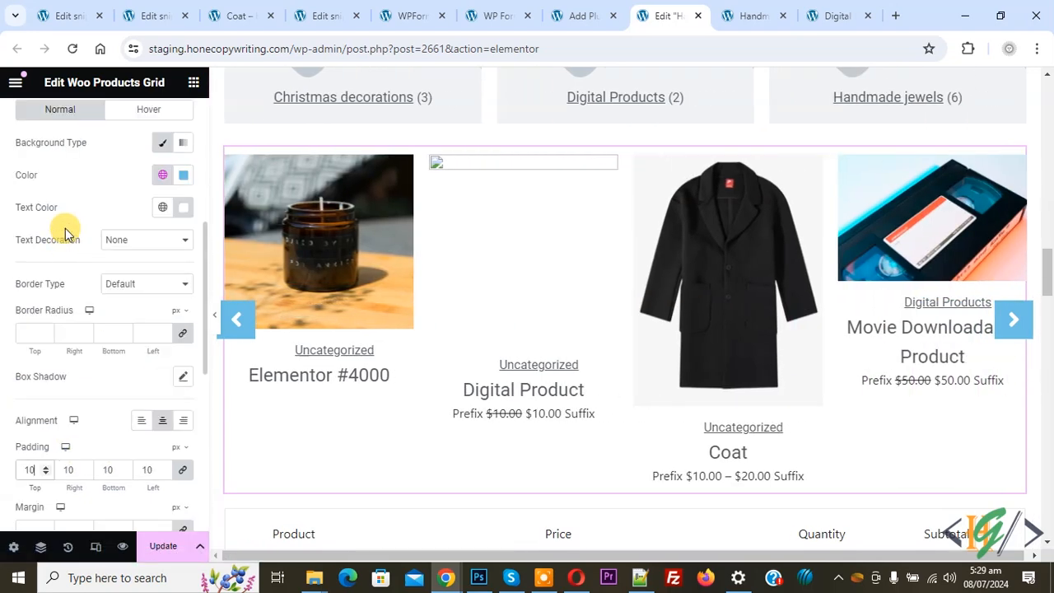
pyautogui.click(183, 175)
pyautogui.click(148, 311)
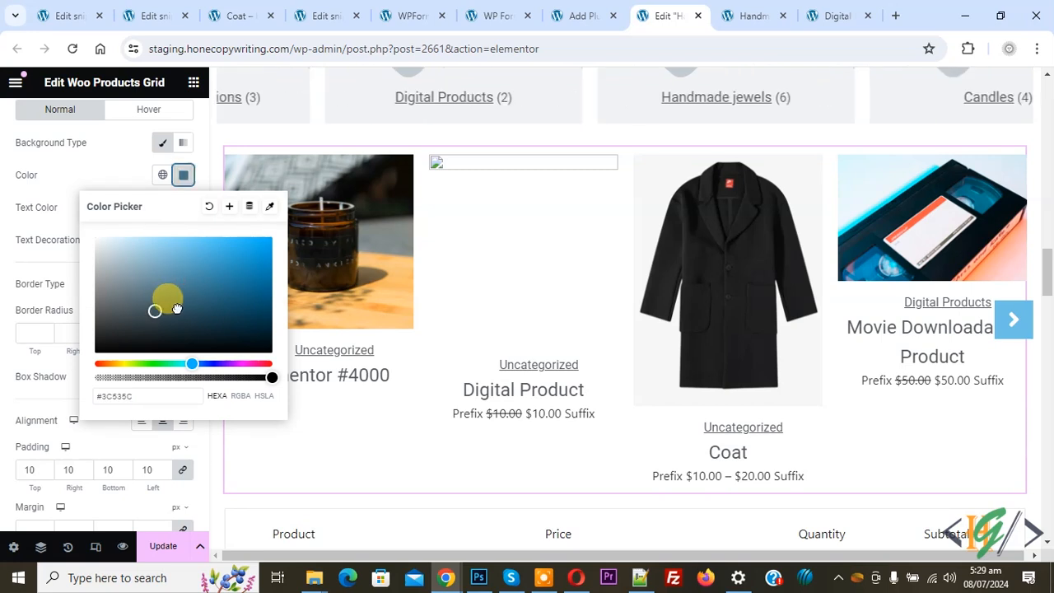
pyautogui.moveTo(192, 364); pyautogui.dragTo(261, 362)
pyautogui.moveTo(246, 278); pyautogui.dragTo(283, 219)
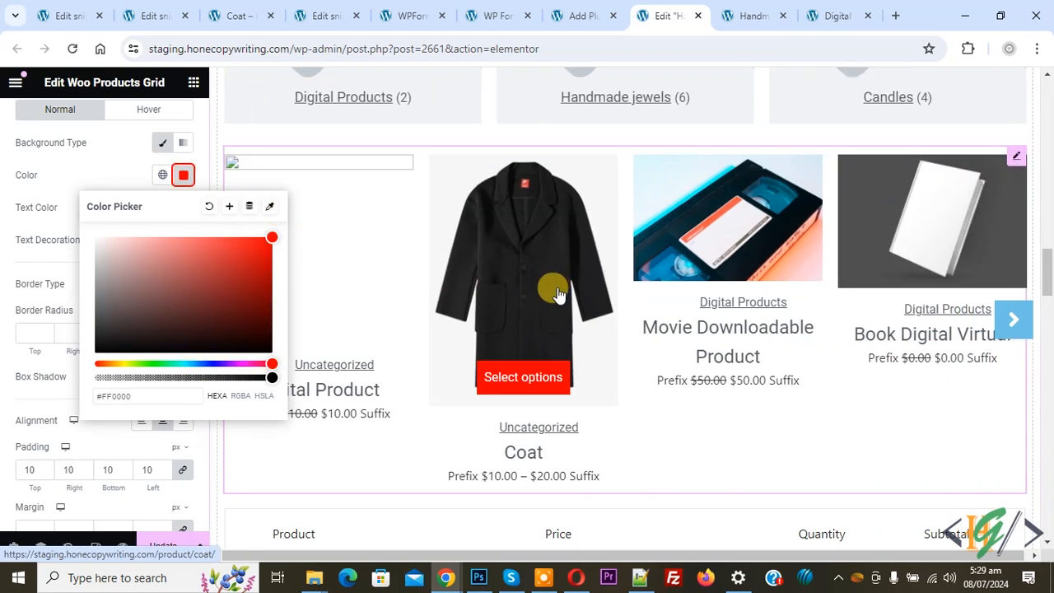
pyautogui.click(85, 164)
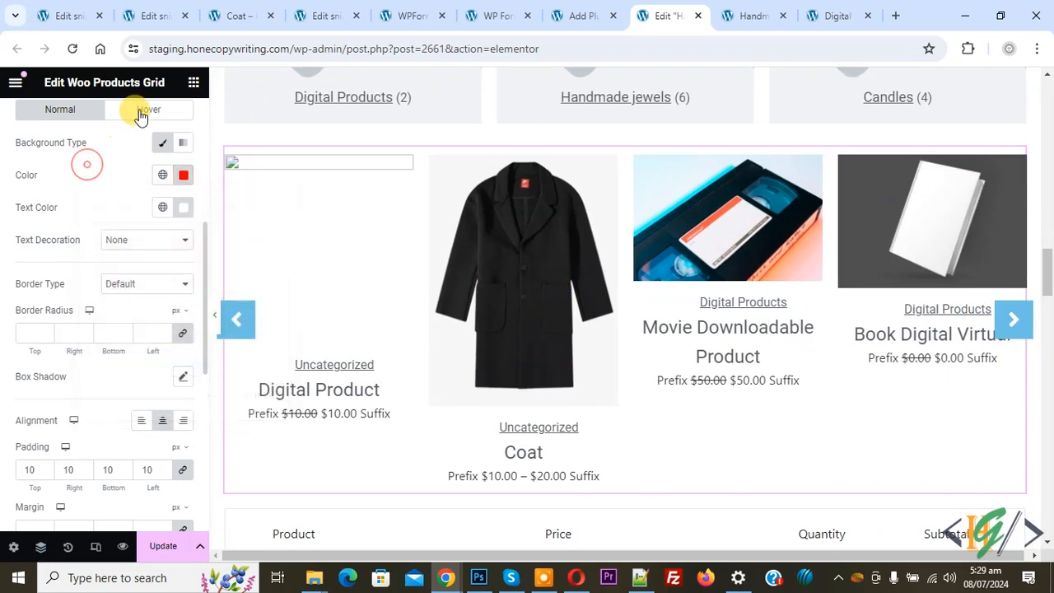
# - Set the product button's hover-state background color to black, #000000
pyautogui.click(148, 110)
pyautogui.click(186, 176)
pyautogui.moveTo(153, 278); pyautogui.dragTo(47, 376)
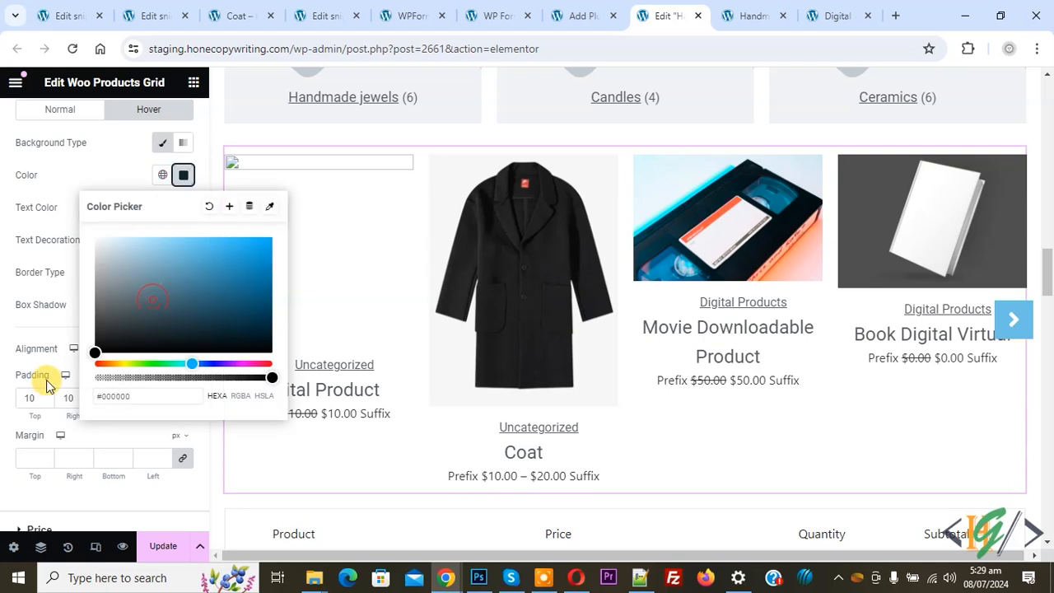
pyautogui.click(47, 255)
# - Style the carousel arrows' normal state with red arrow icons on a black #000000 background
pyautogui.scroll(-1, 39, 218)
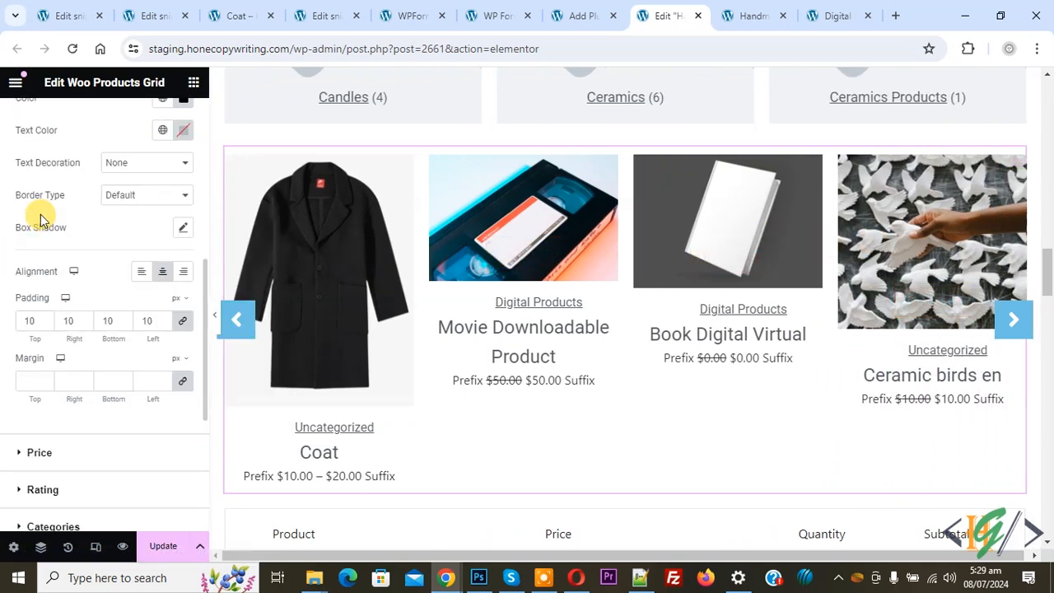
pyautogui.scroll(-3, 87, 242)
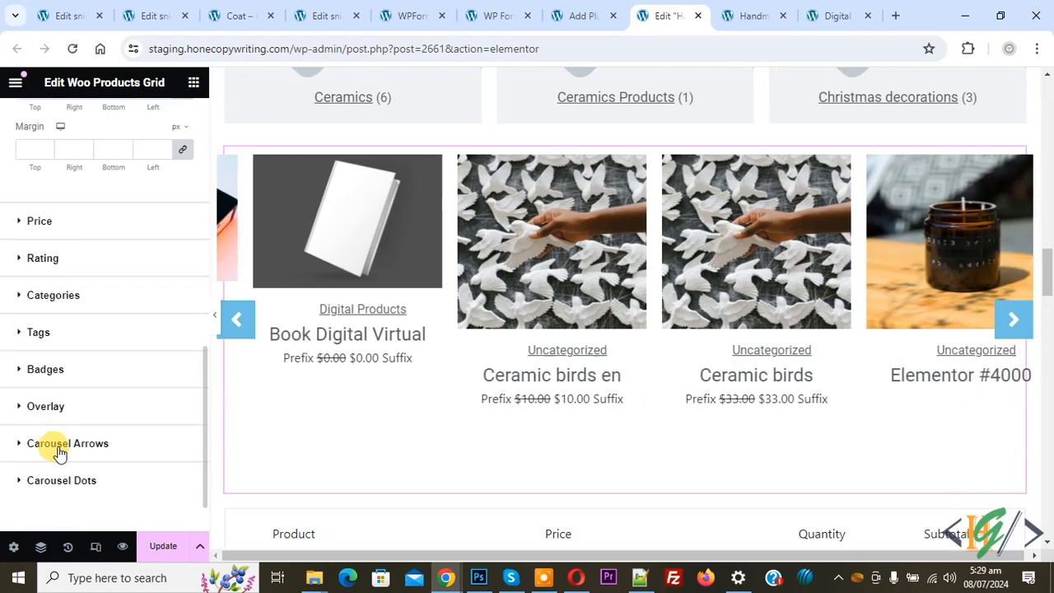
pyautogui.click(57, 446)
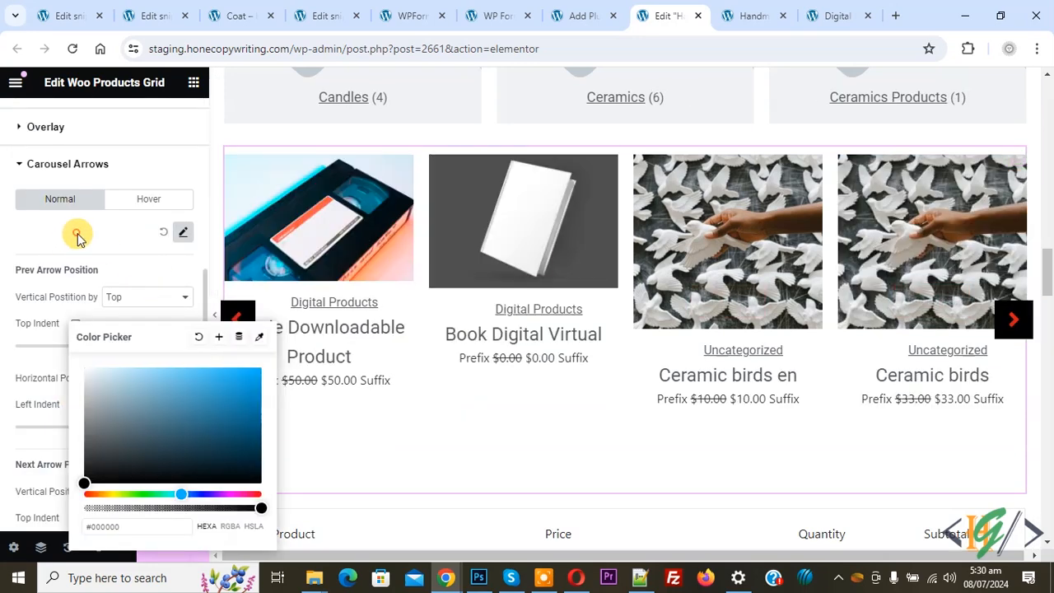
pyautogui.click(77, 235)
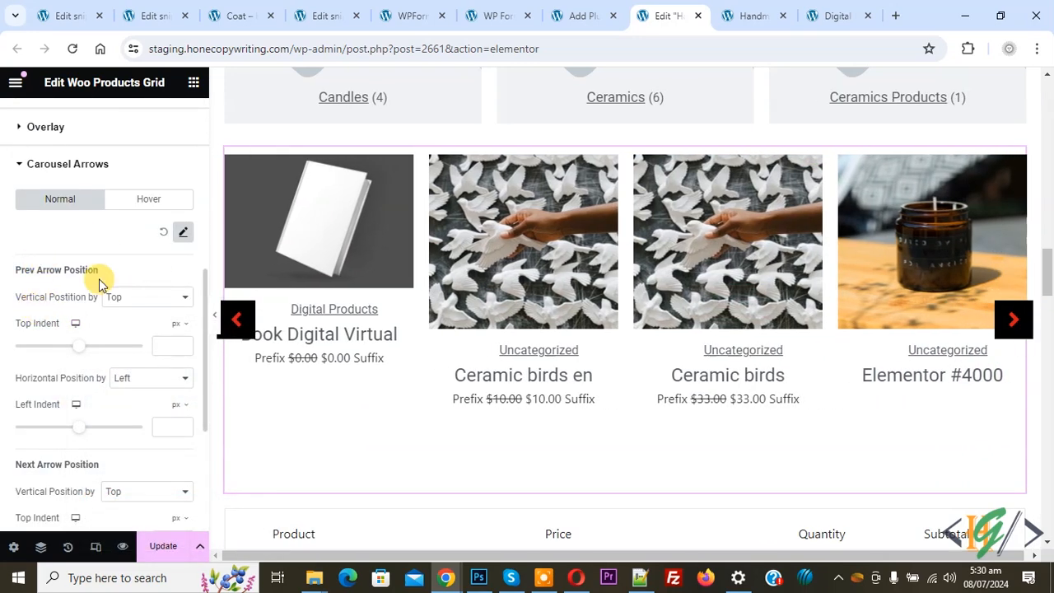
# - Update the page, and reload the live Handmade Home page to view the styled product carousel
pyautogui.click(162, 546)
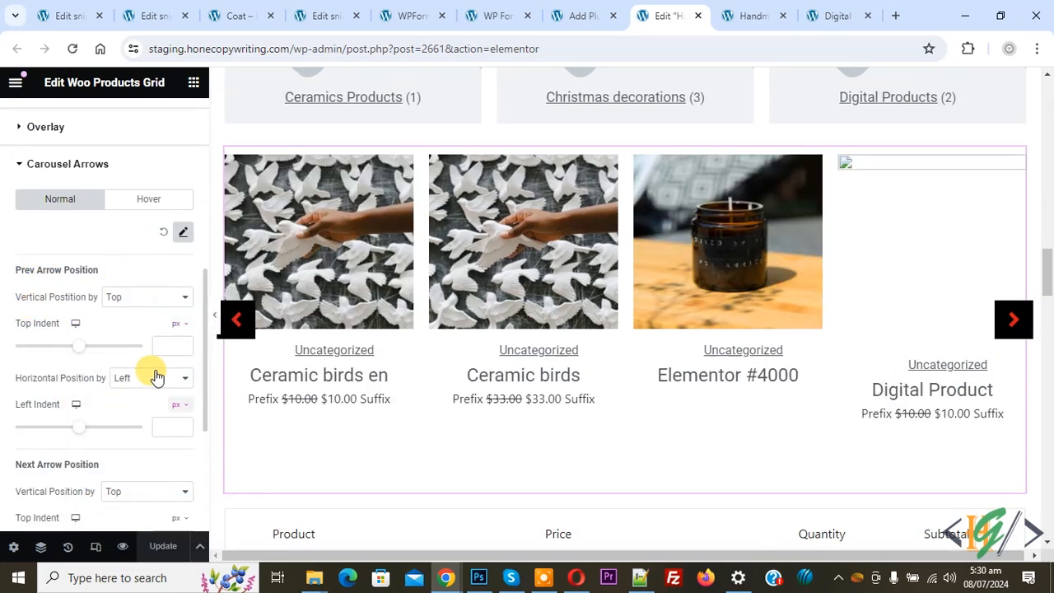
pyautogui.click(762, 18)
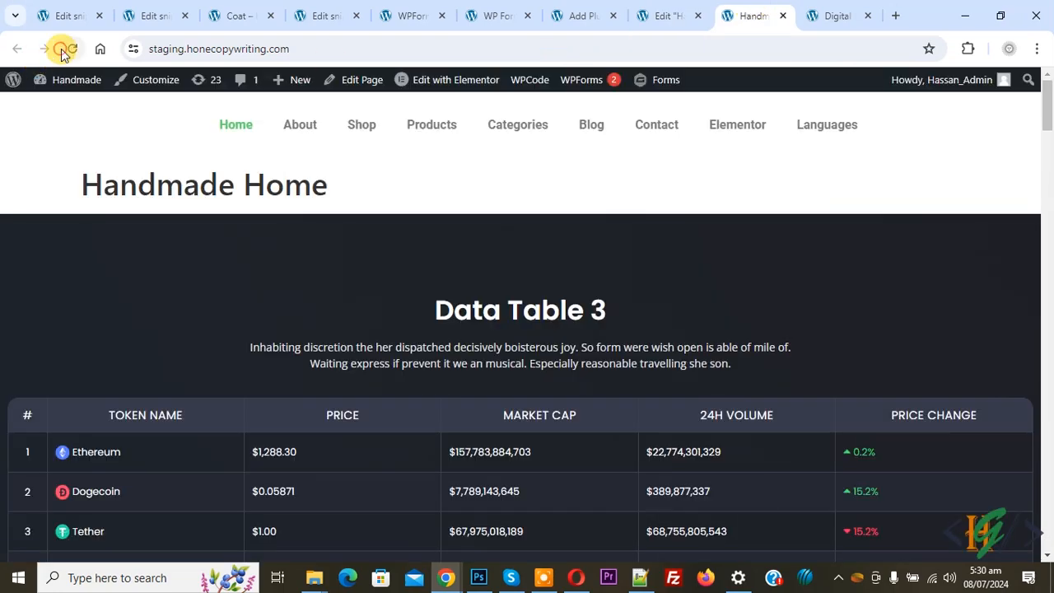
pyautogui.click(70, 49)
pyautogui.moveTo(1048, 117); pyautogui.dragTo(1048, 303)
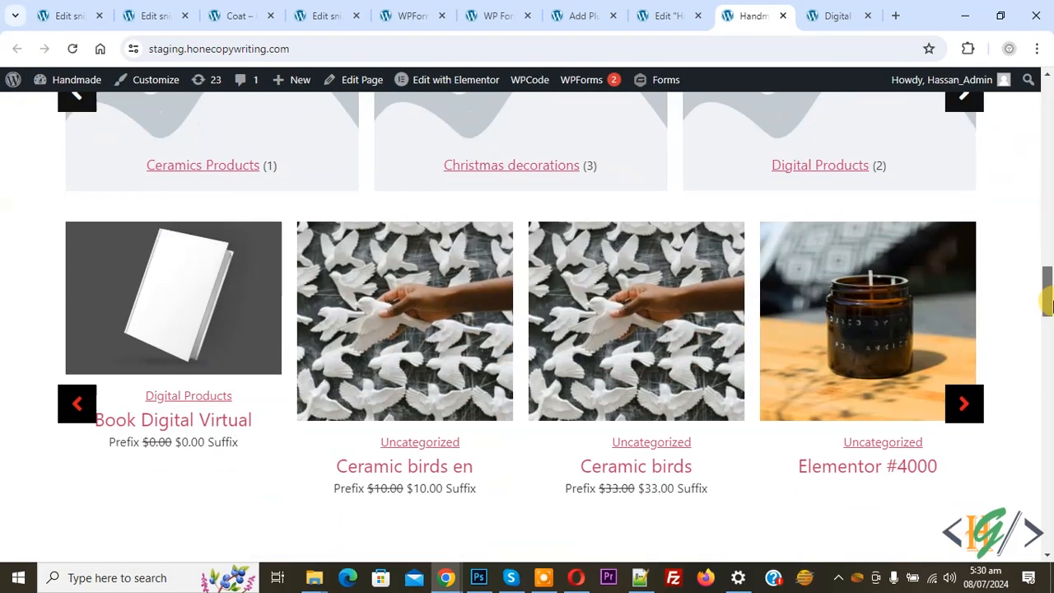